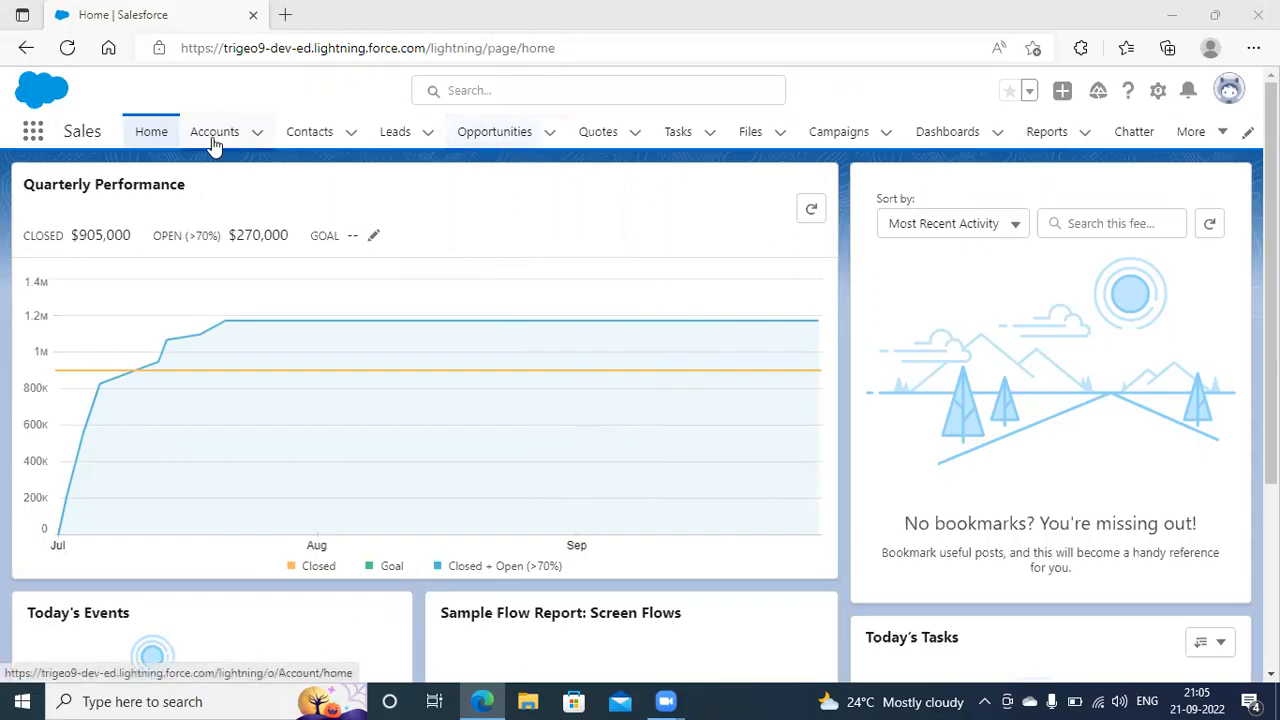
Step: Start a new opportunity, examine the available Stage options, and cancel the form without saving
click(486, 140)
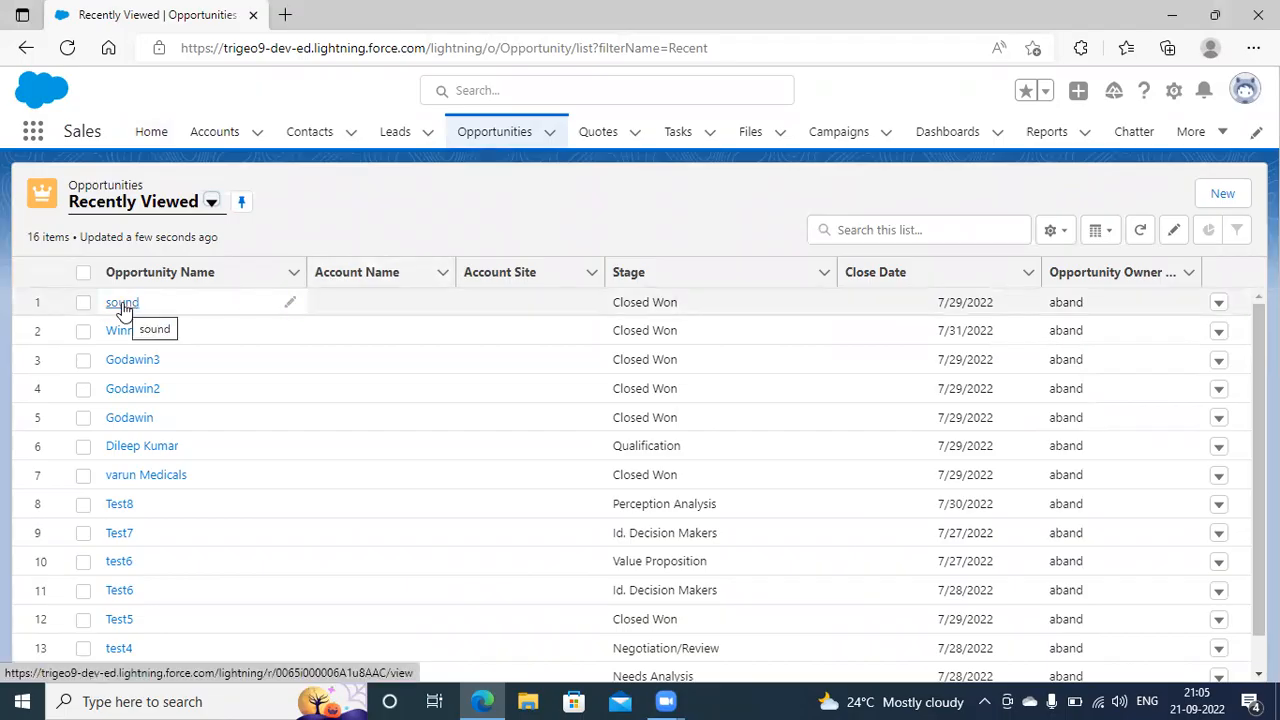
click(1220, 194)
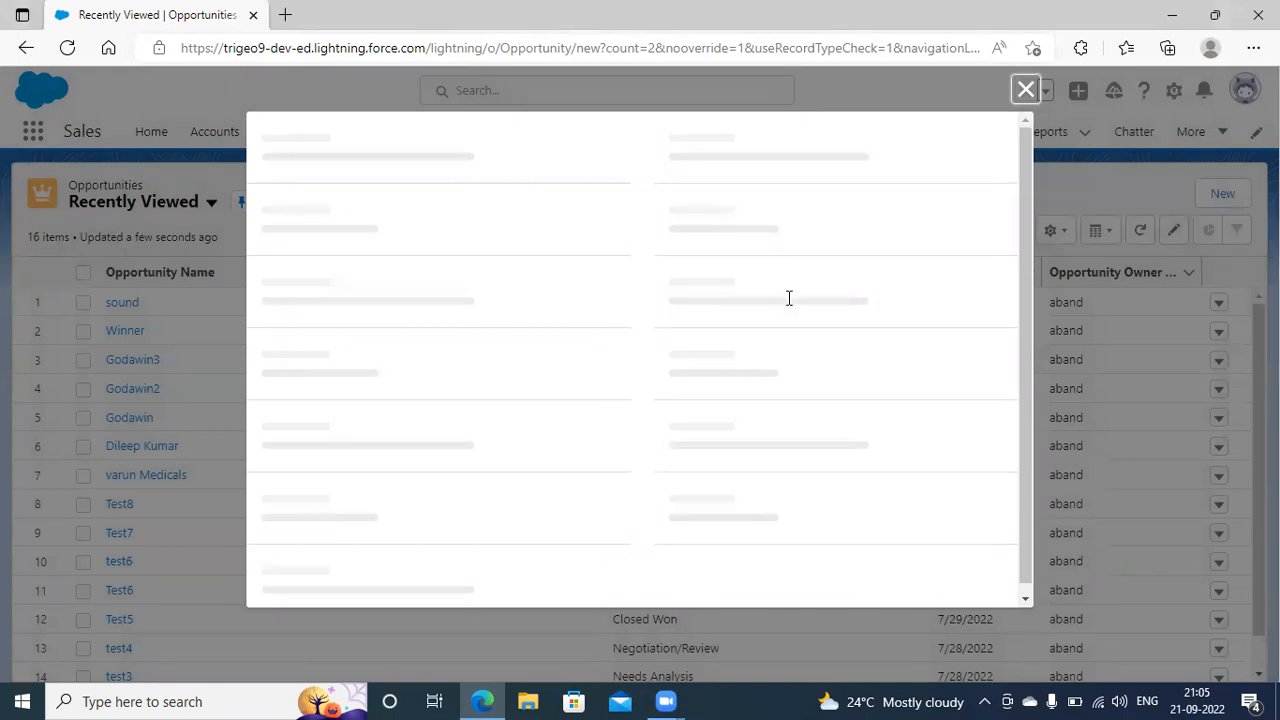
scroll(757, 375, down, 1)
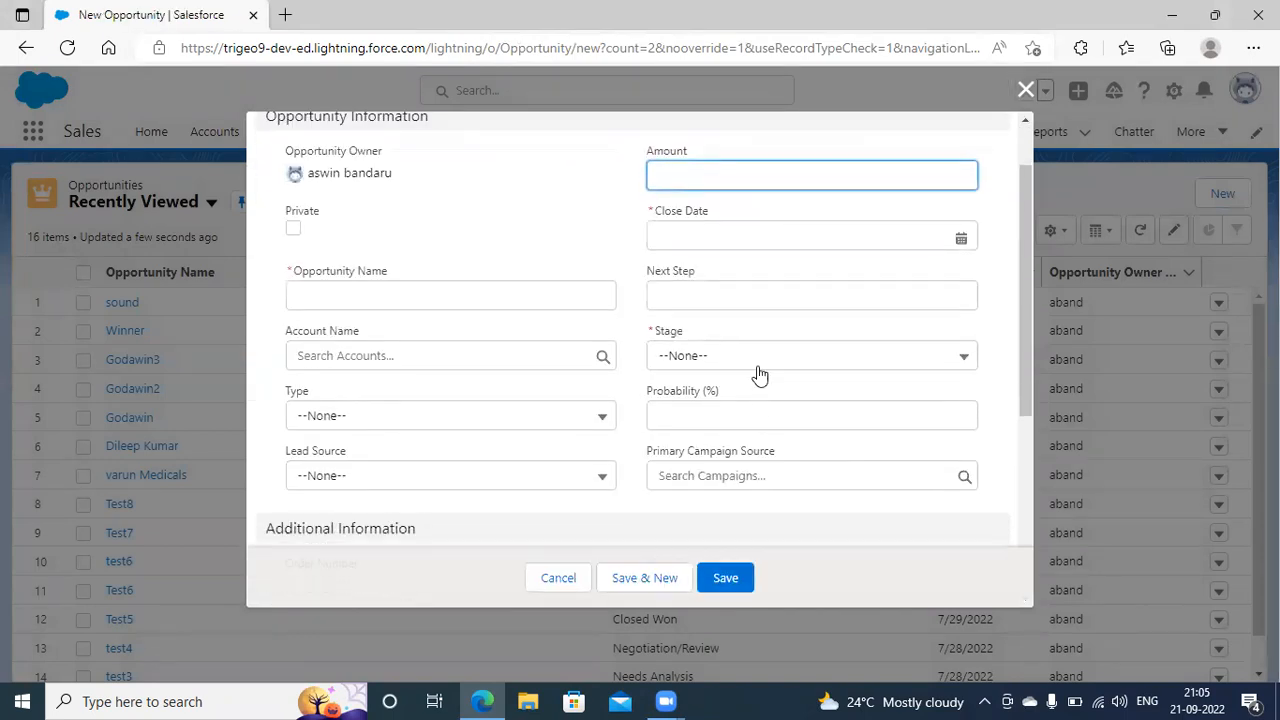
click(762, 360)
scroll(808, 366, down, 1)
scroll(800, 302, down, 2)
scroll(810, 380, up, 2)
scroll(828, 320, down, 2)
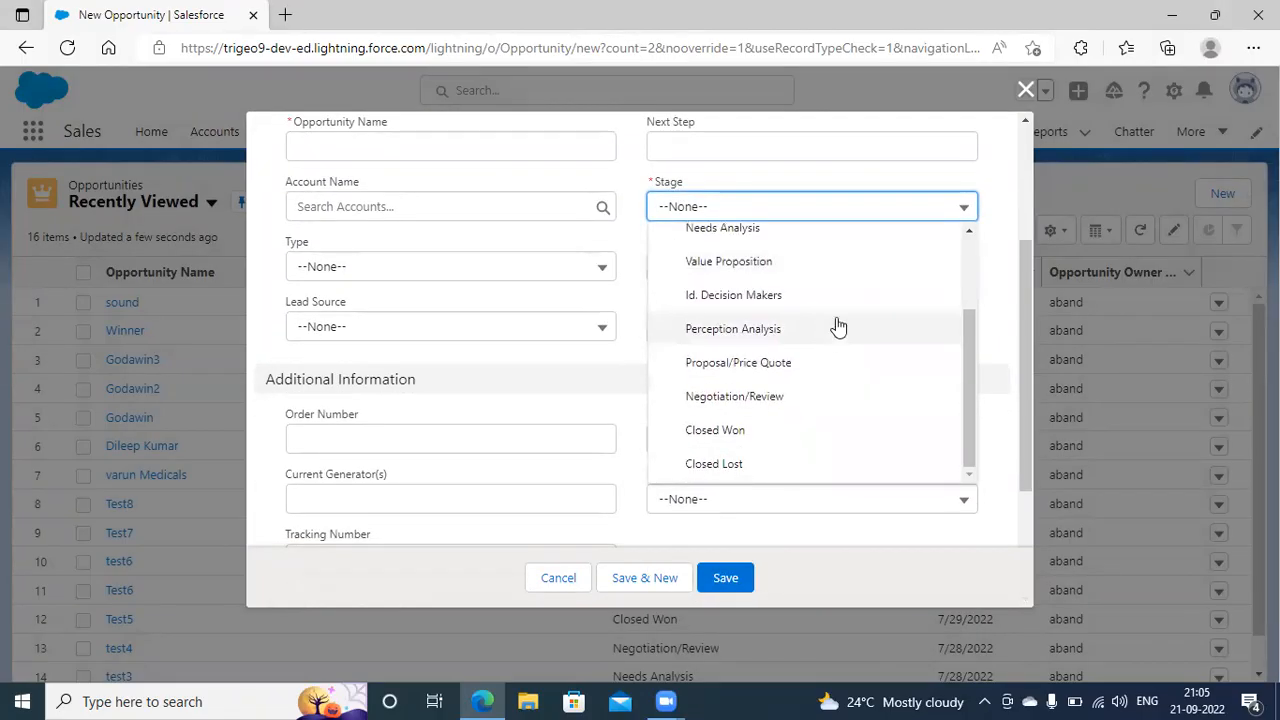
scroll(834, 330, up, 2)
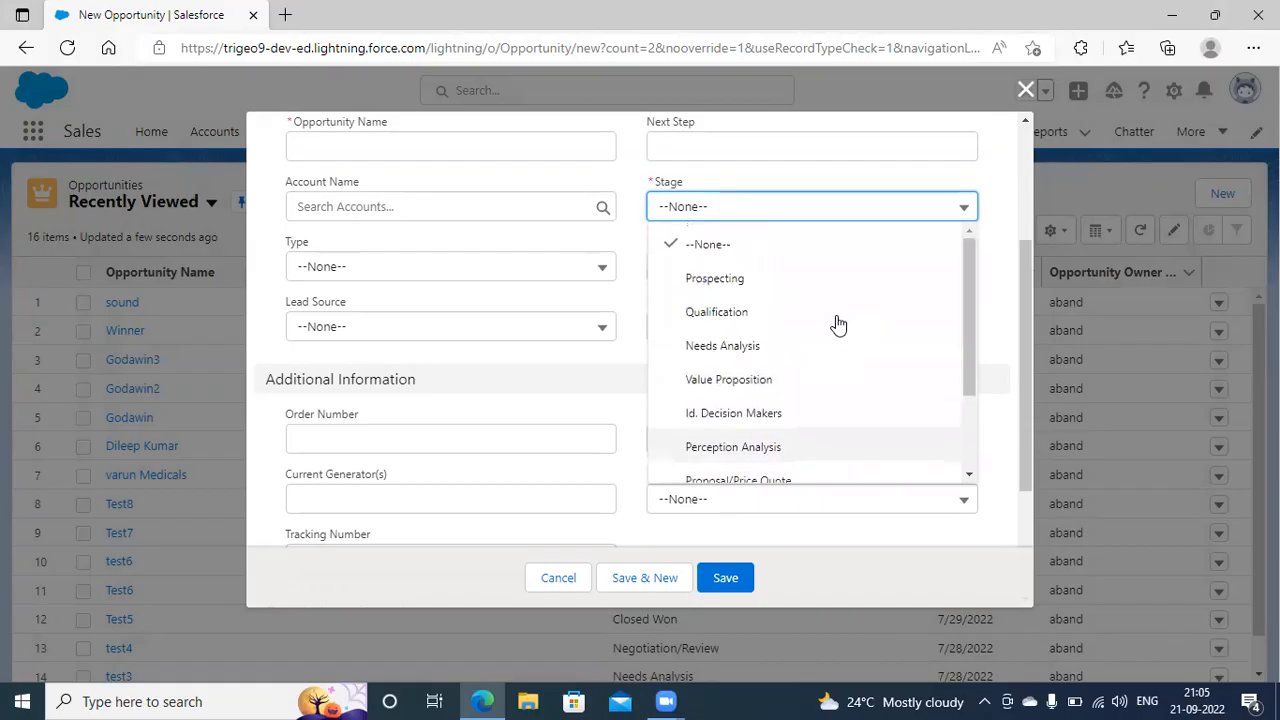
click(560, 578)
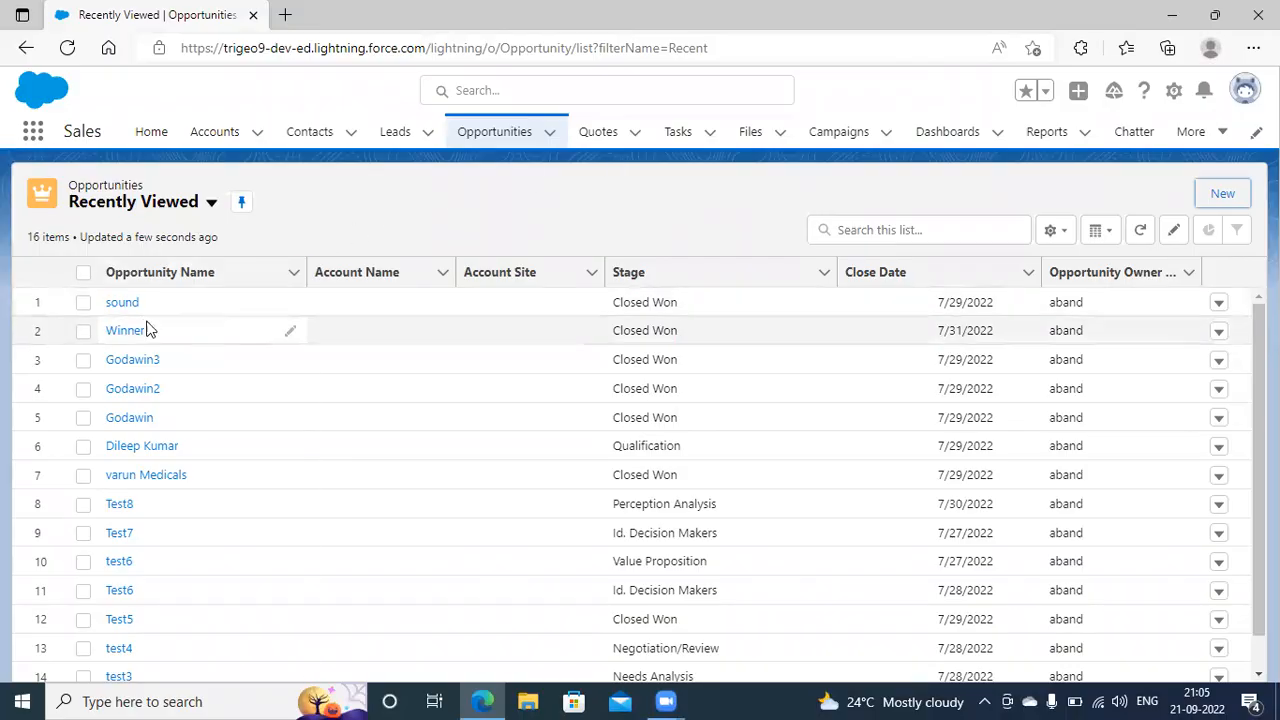
Step: Compare the path display on the sound opportunity, the first recently viewed lead and the recently viewed contact
click(126, 303)
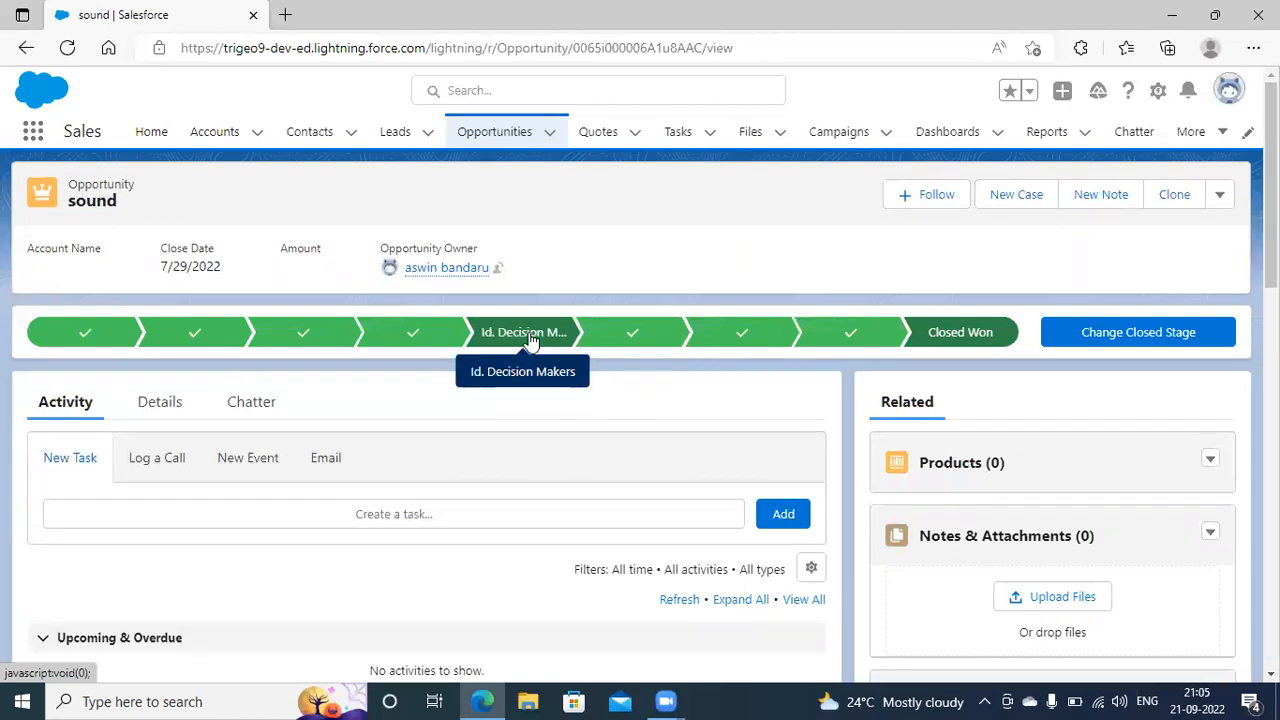
click(395, 132)
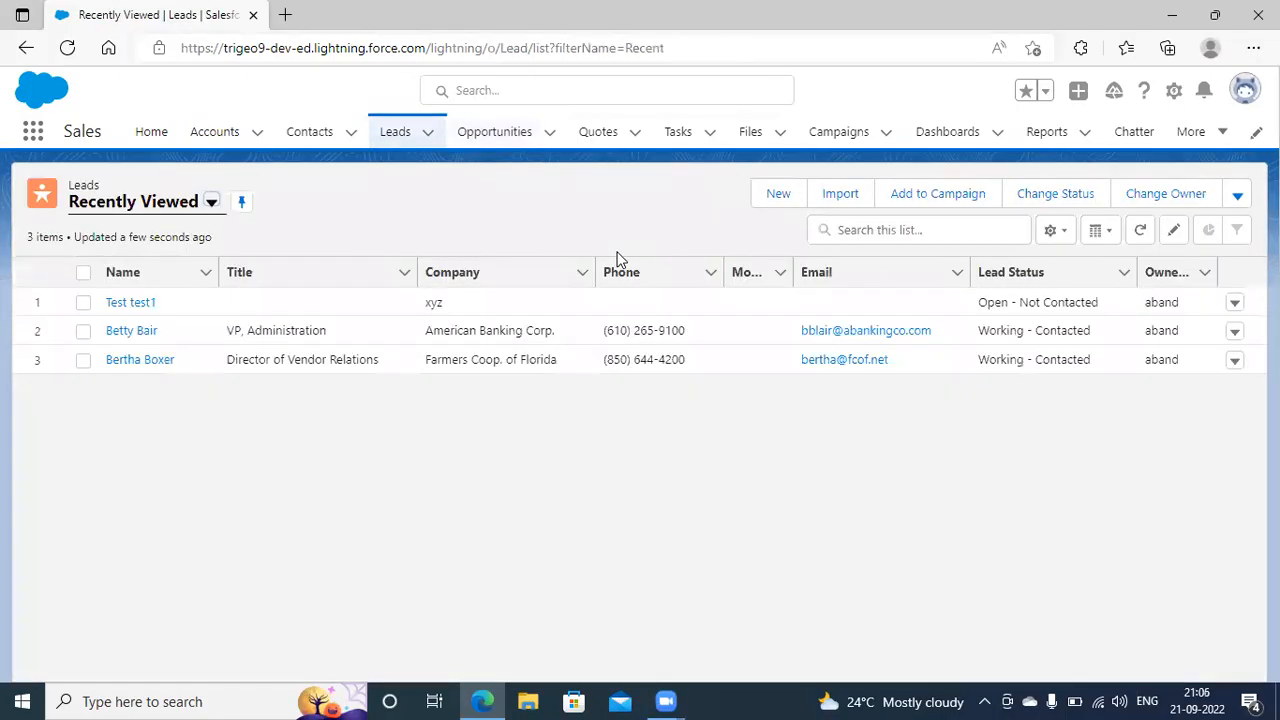
click(143, 303)
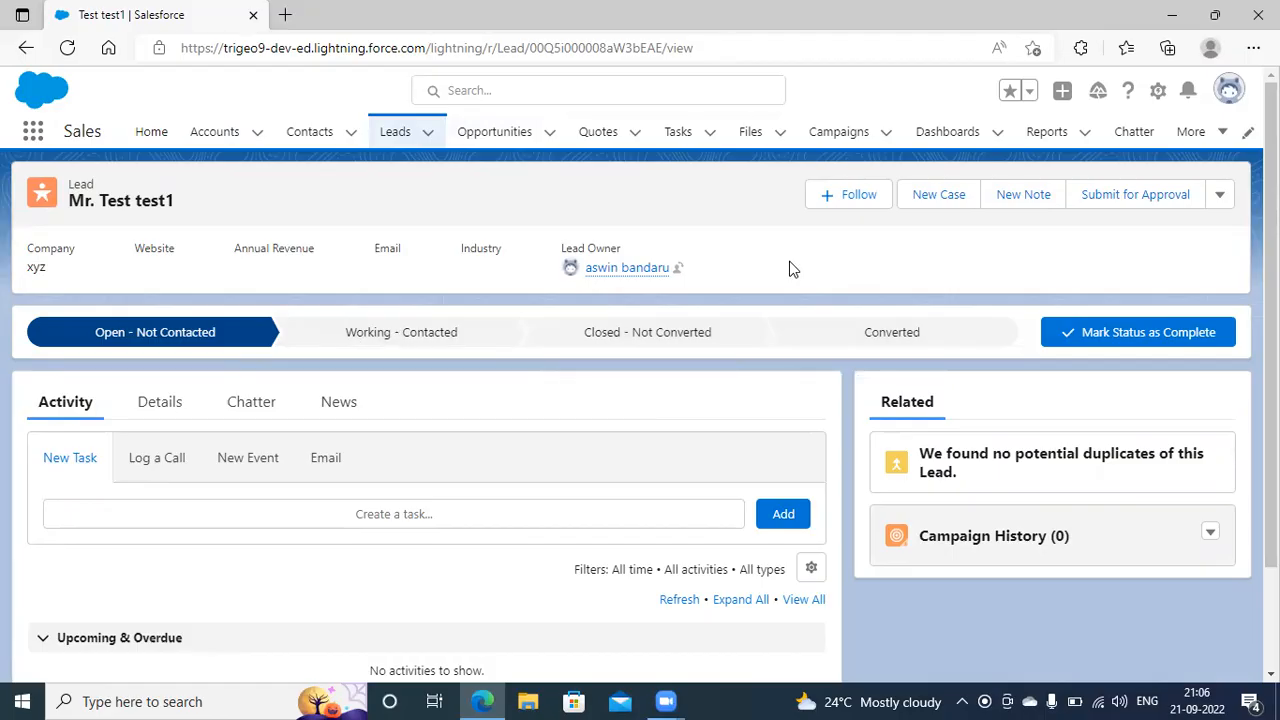
click(309, 140)
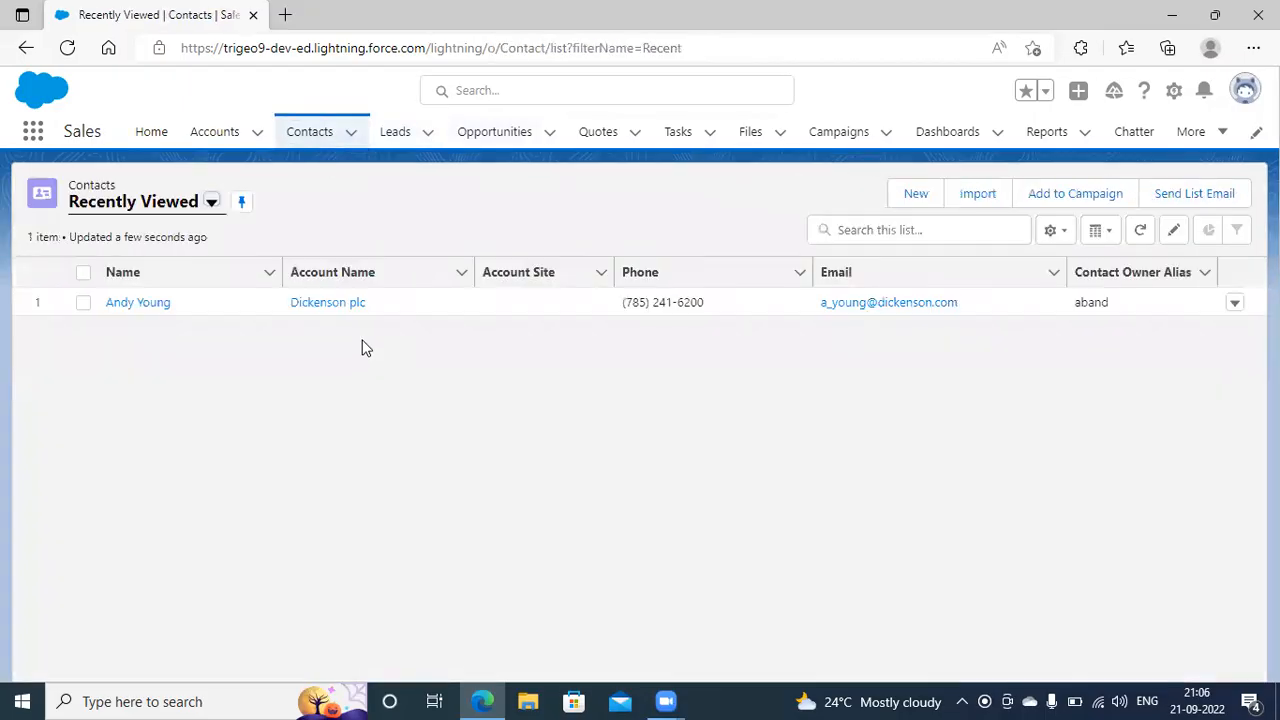
click(151, 302)
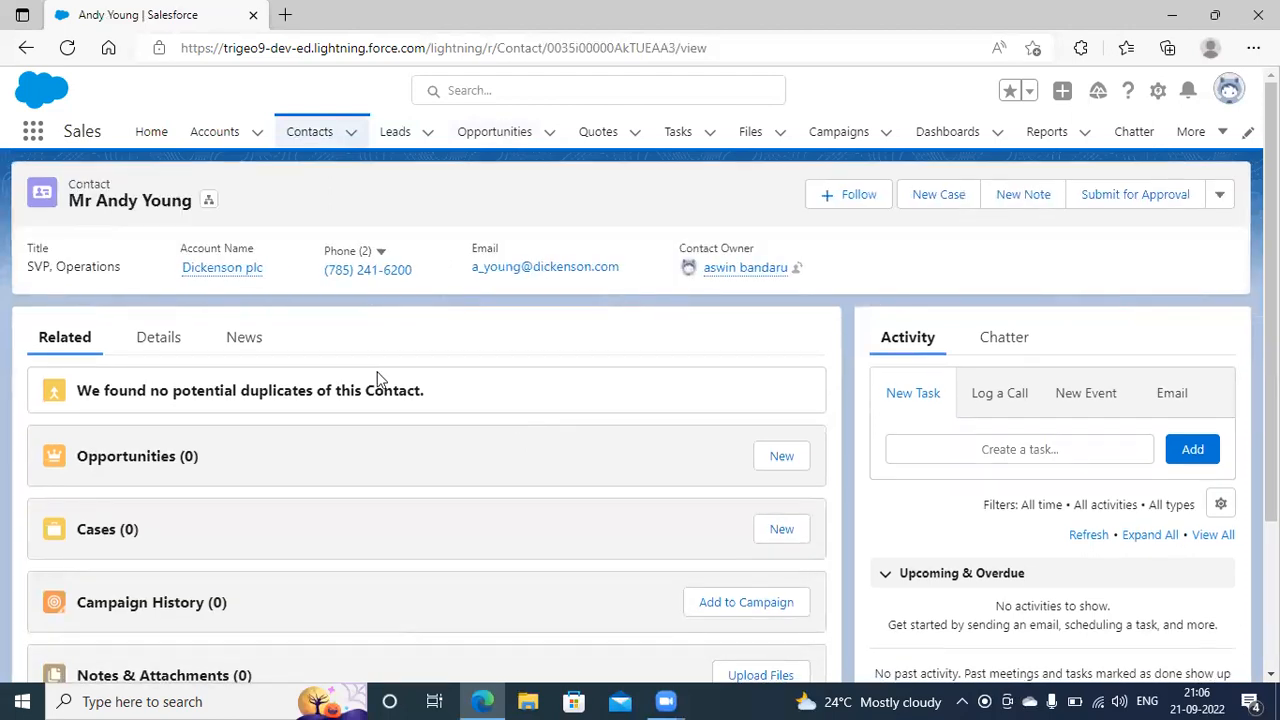
Step: Open the Burlington Textiles Corp of America account and preview its Account Source path stages, from Web through Other and back to Web
click(224, 135)
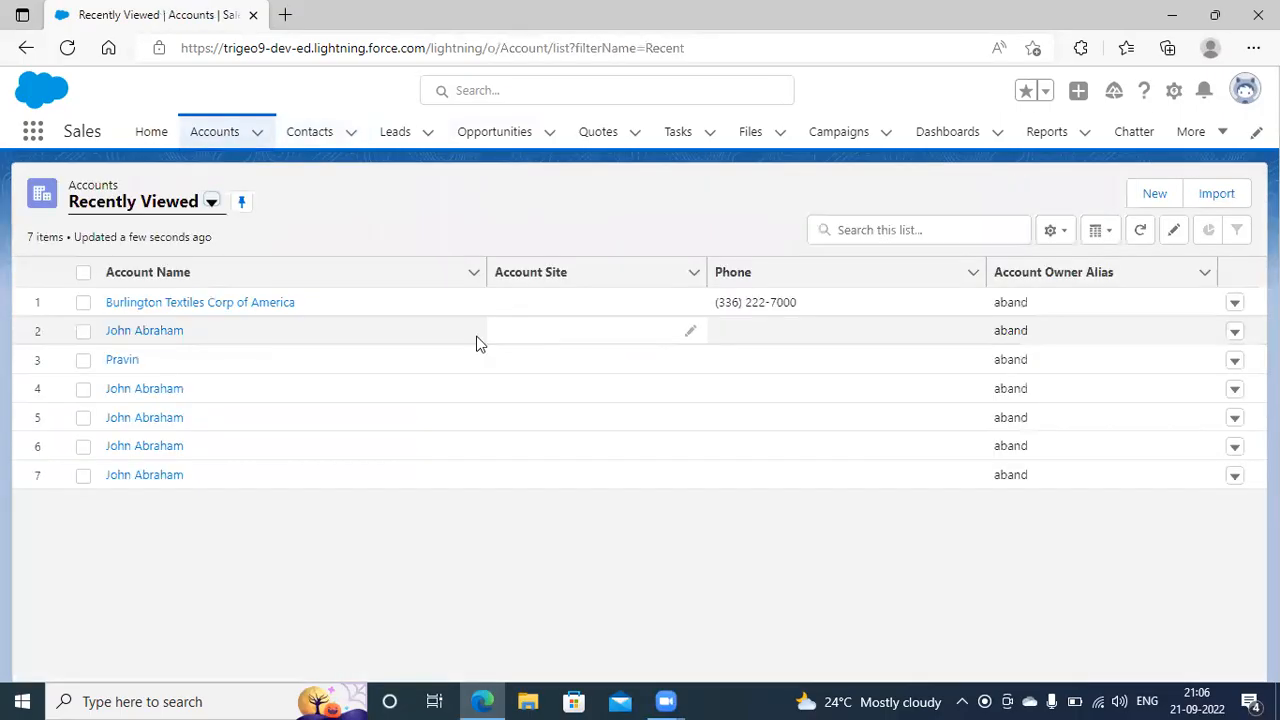
click(226, 303)
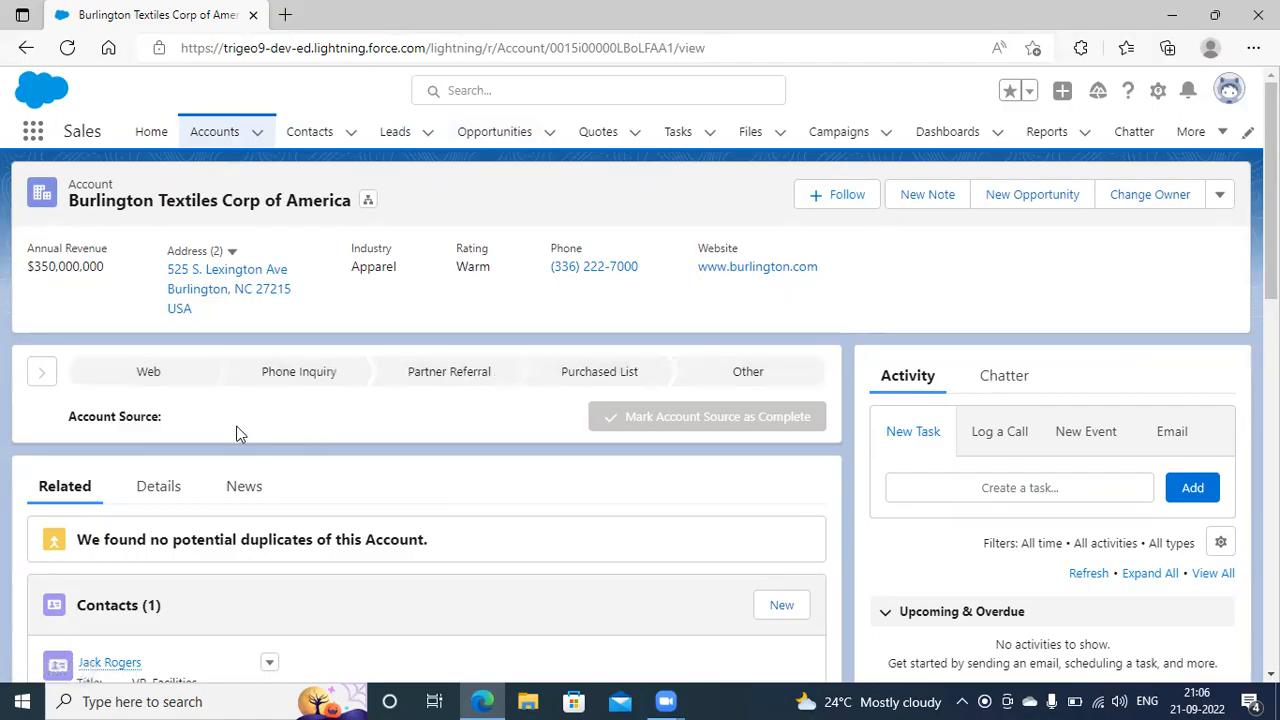
click(158, 383)
click(340, 385)
click(440, 374)
click(608, 373)
click(755, 378)
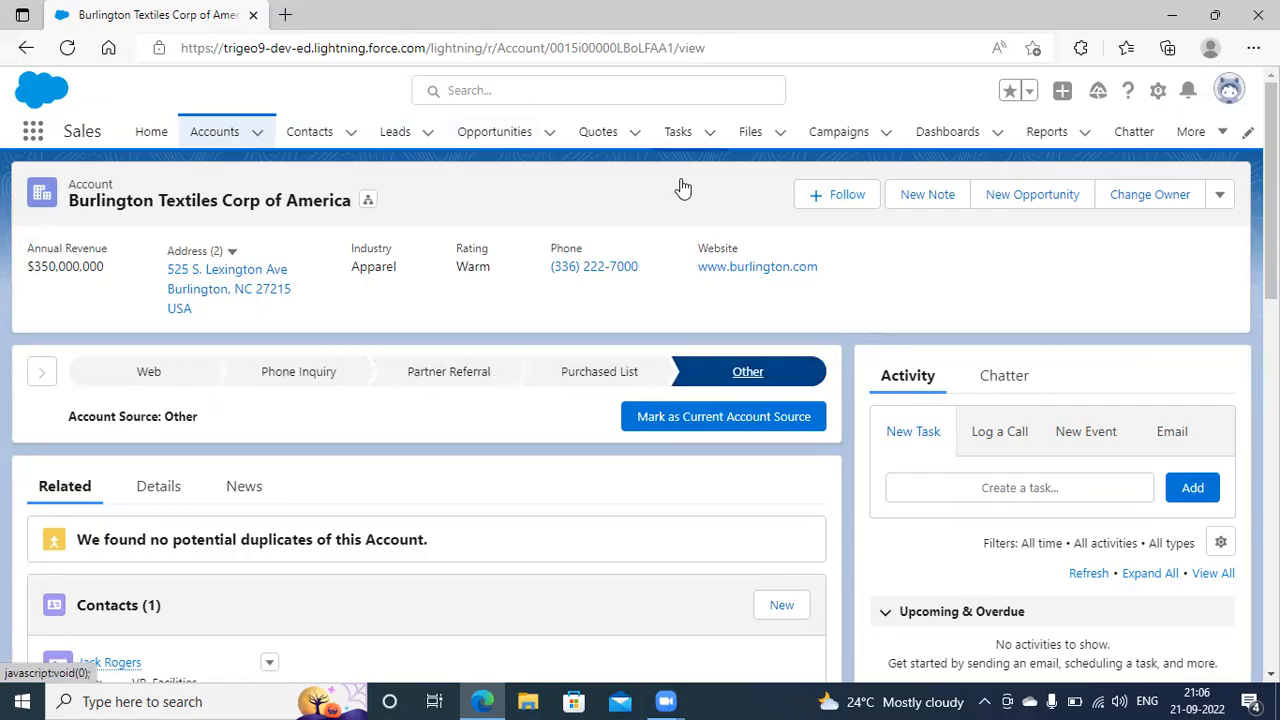
click(165, 378)
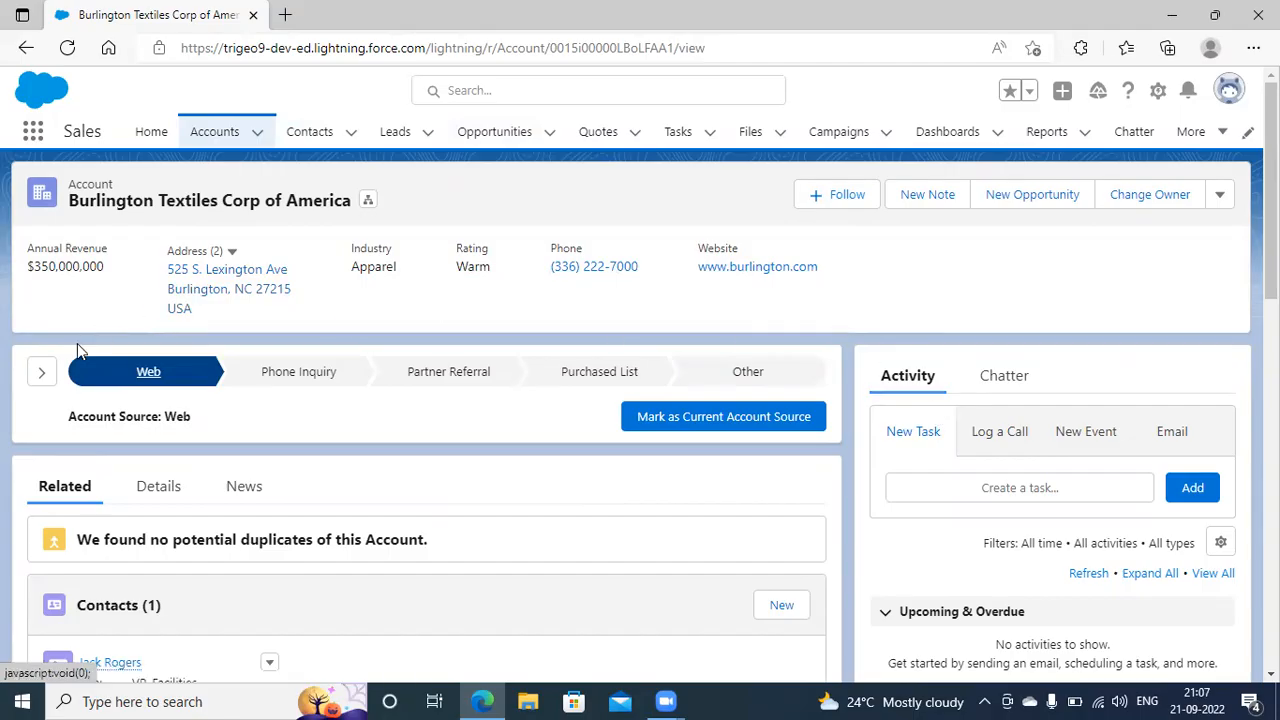
click(1046, 267)
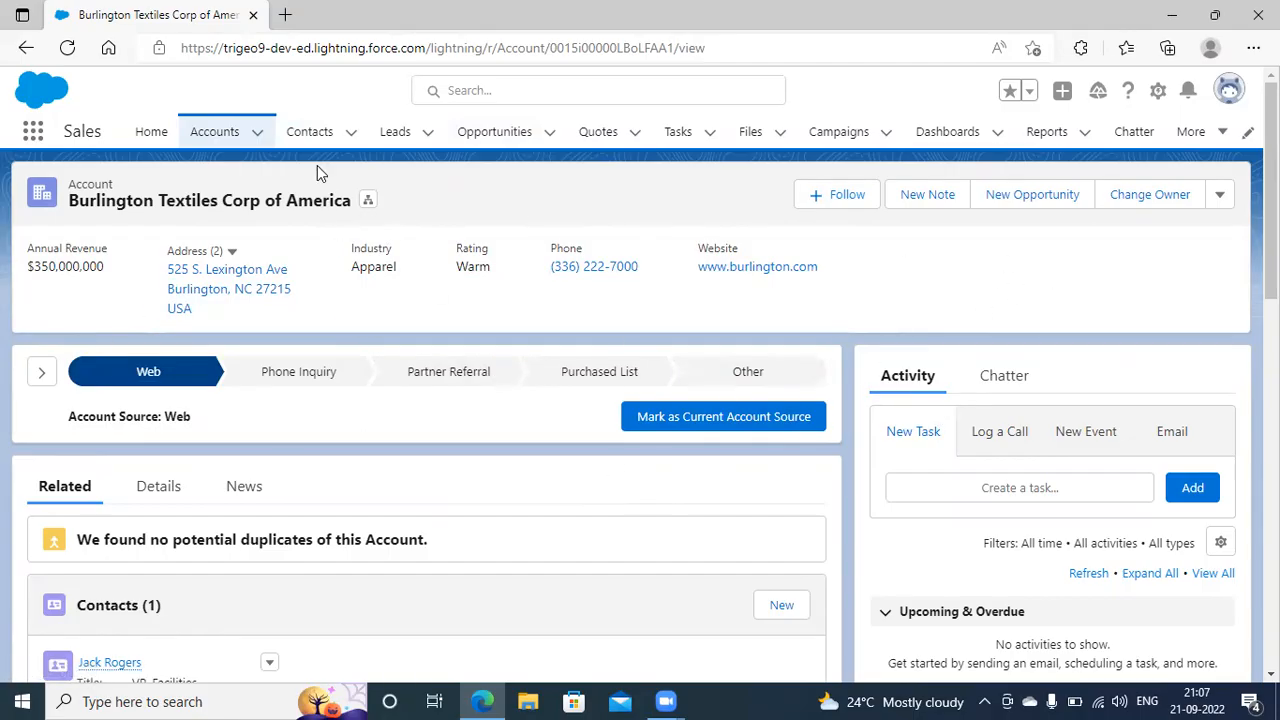
Step: From the contacts list, go to Setup, search for path and open the Path Settings page
click(306, 131)
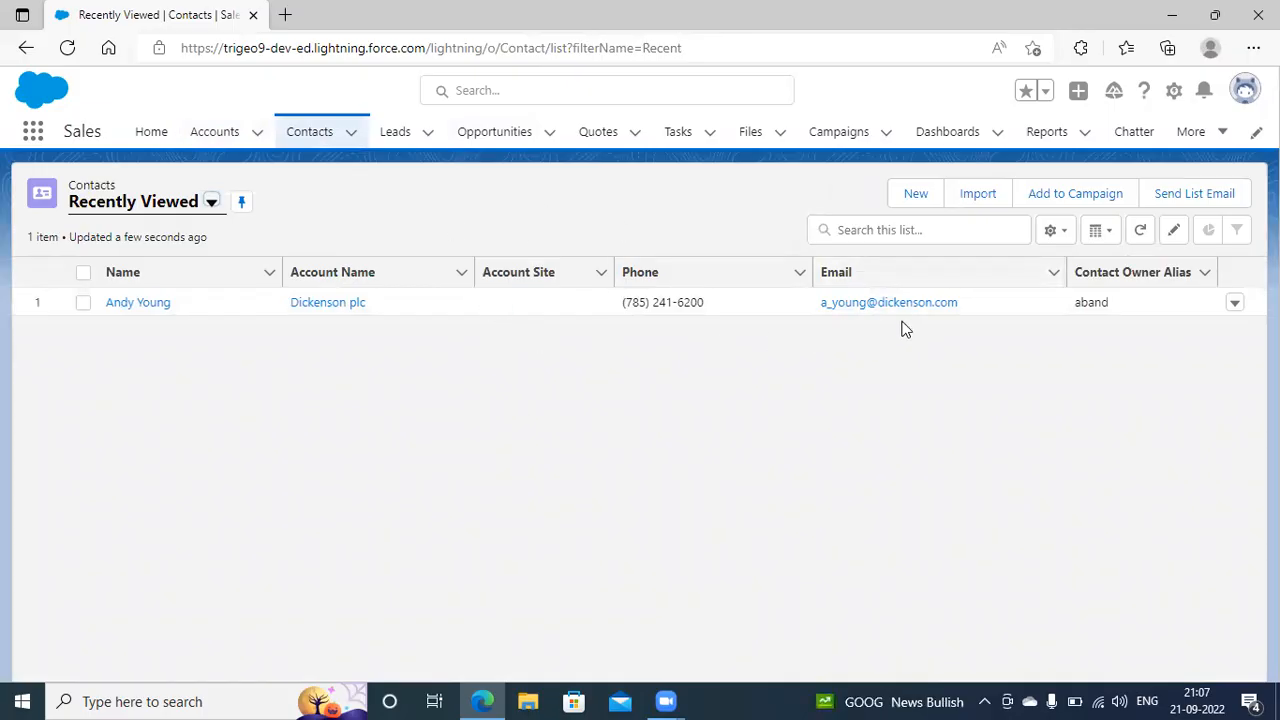
click(1176, 95)
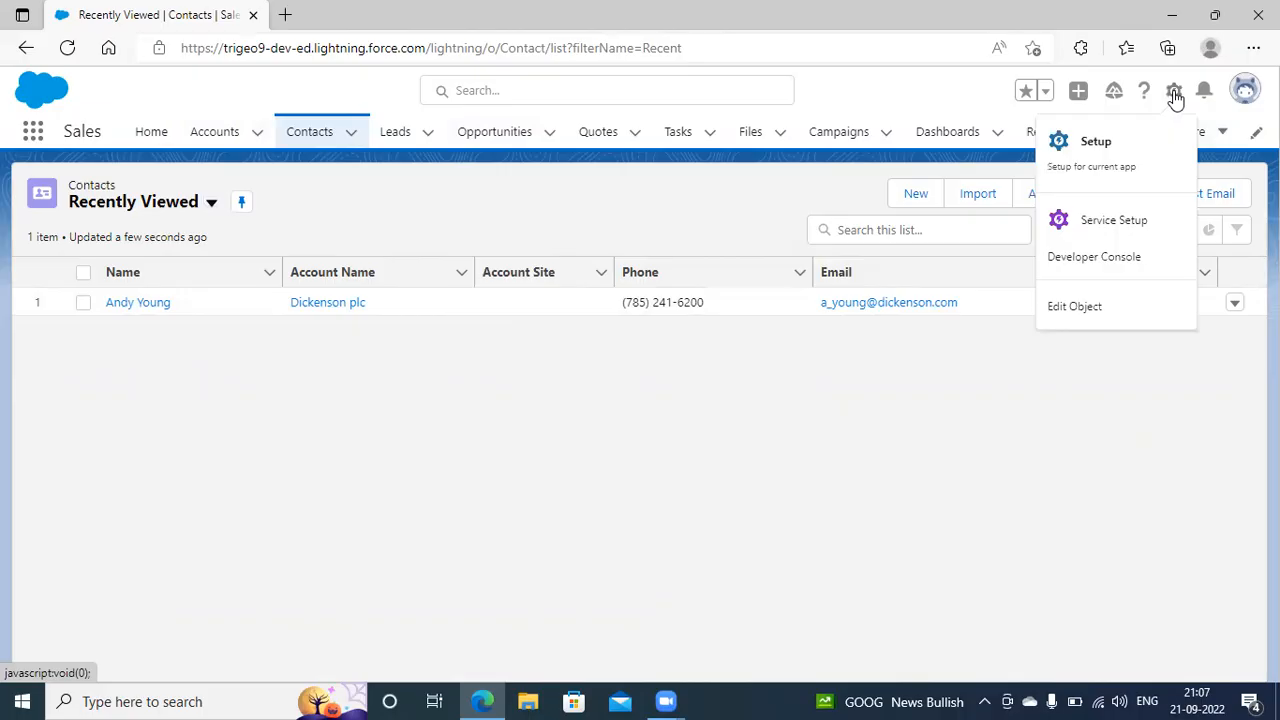
click(1105, 146)
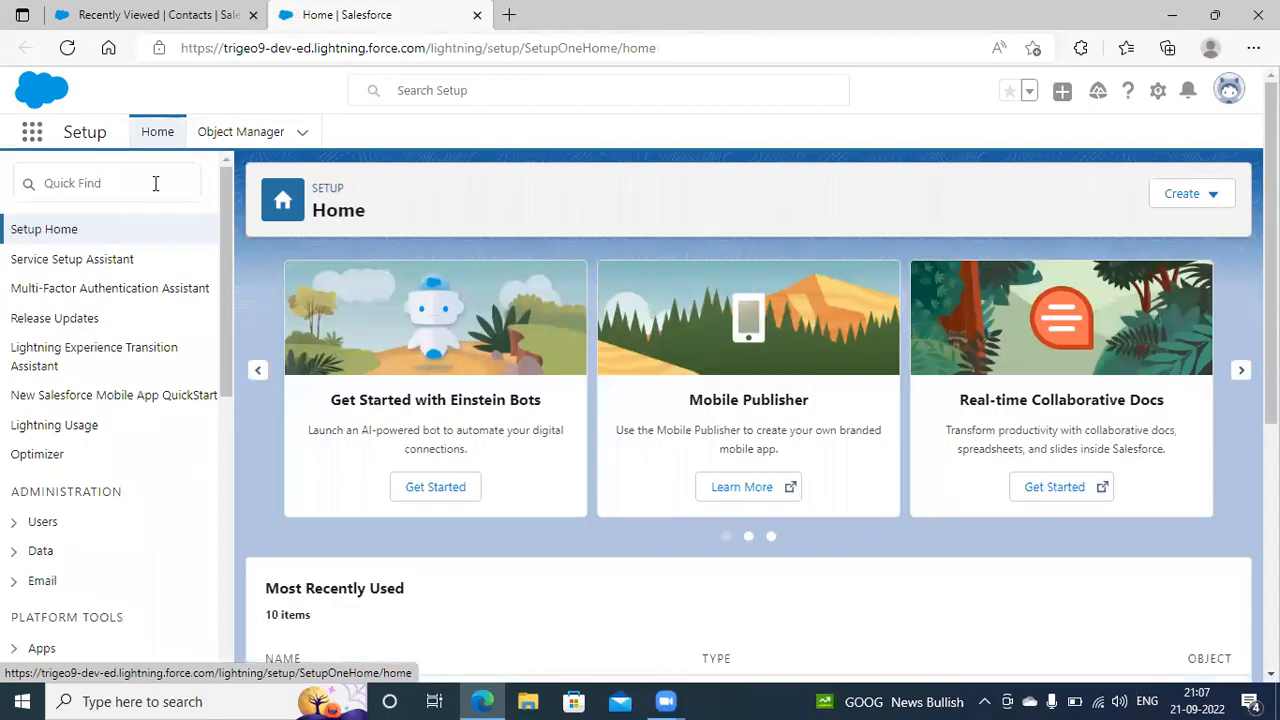
click(155, 183)
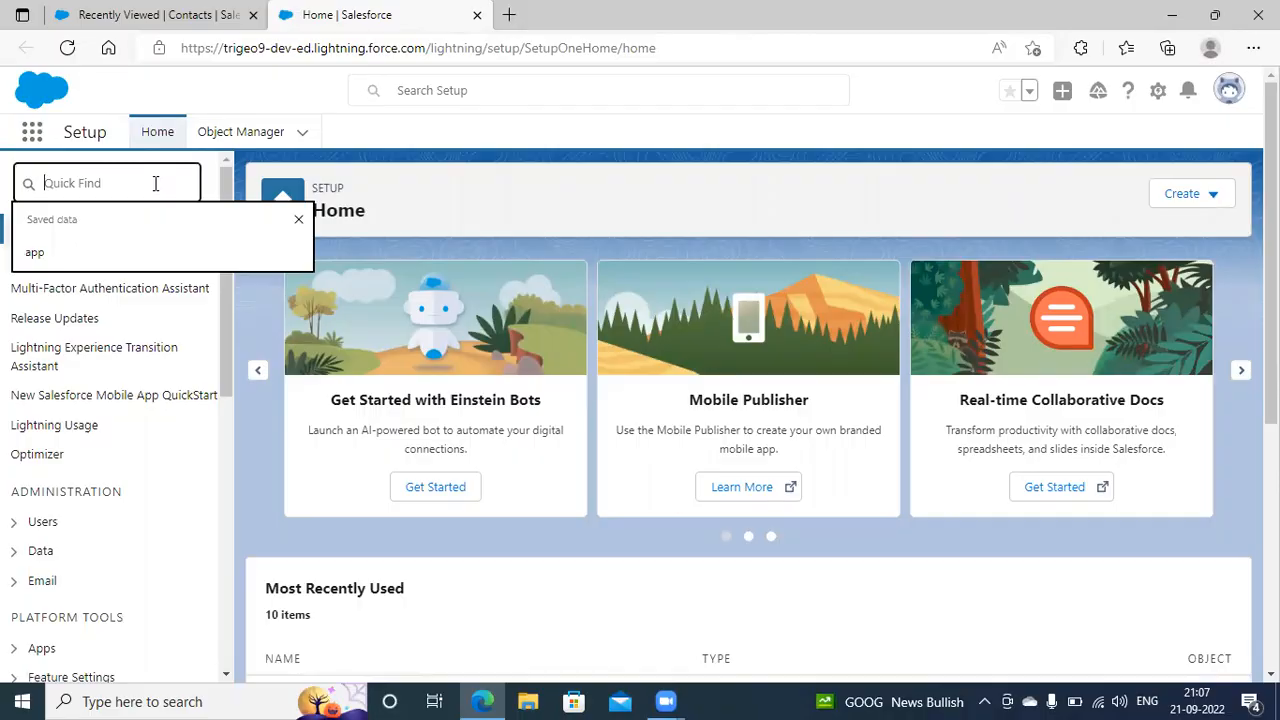
text(p)
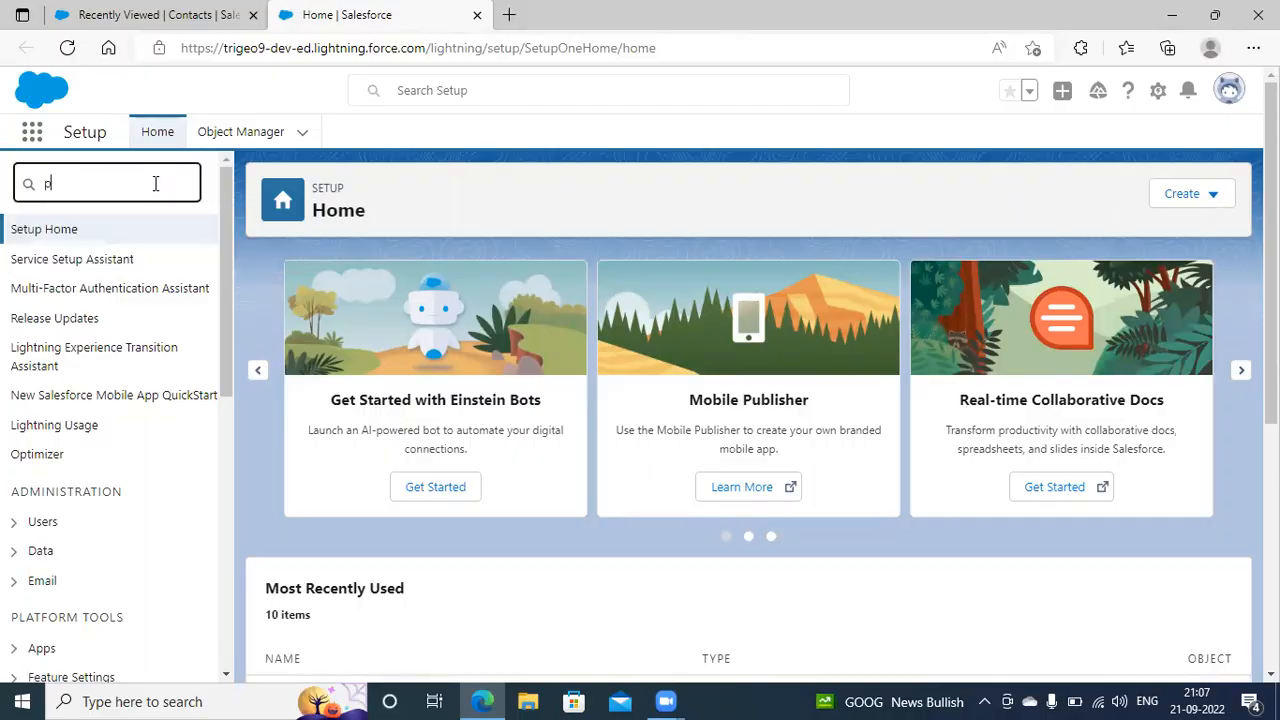
text(ath)
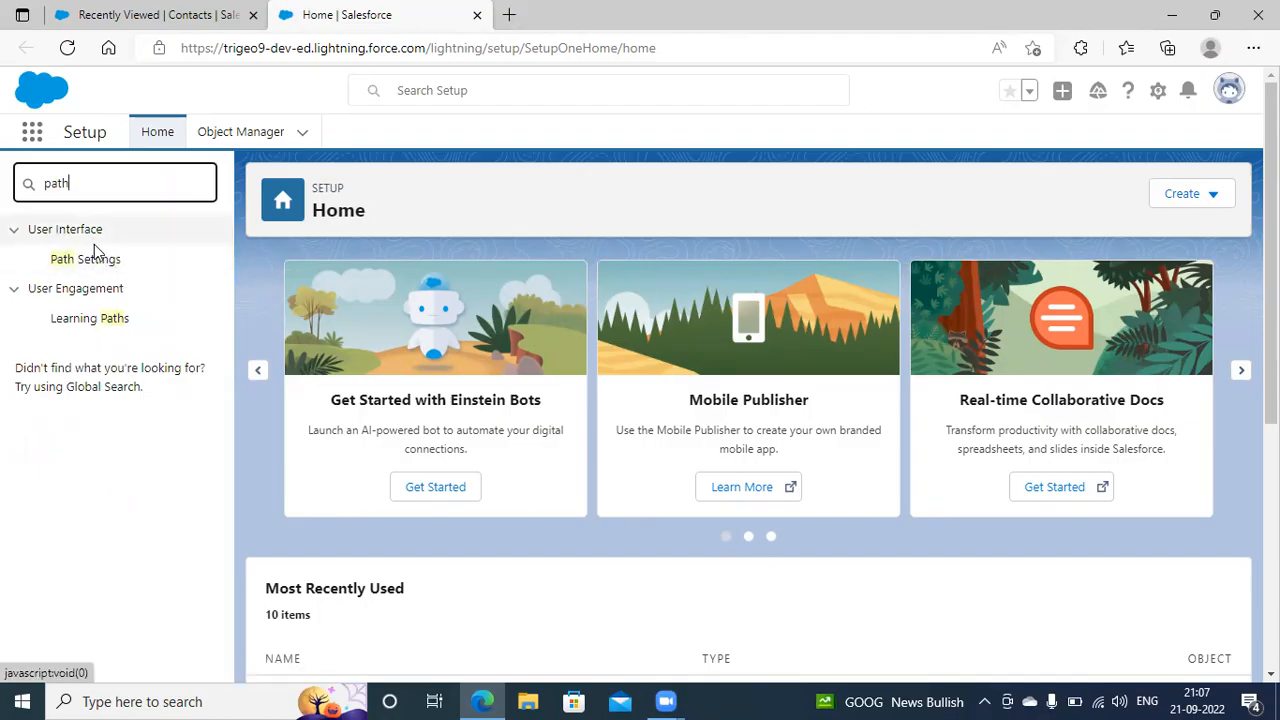
click(100, 261)
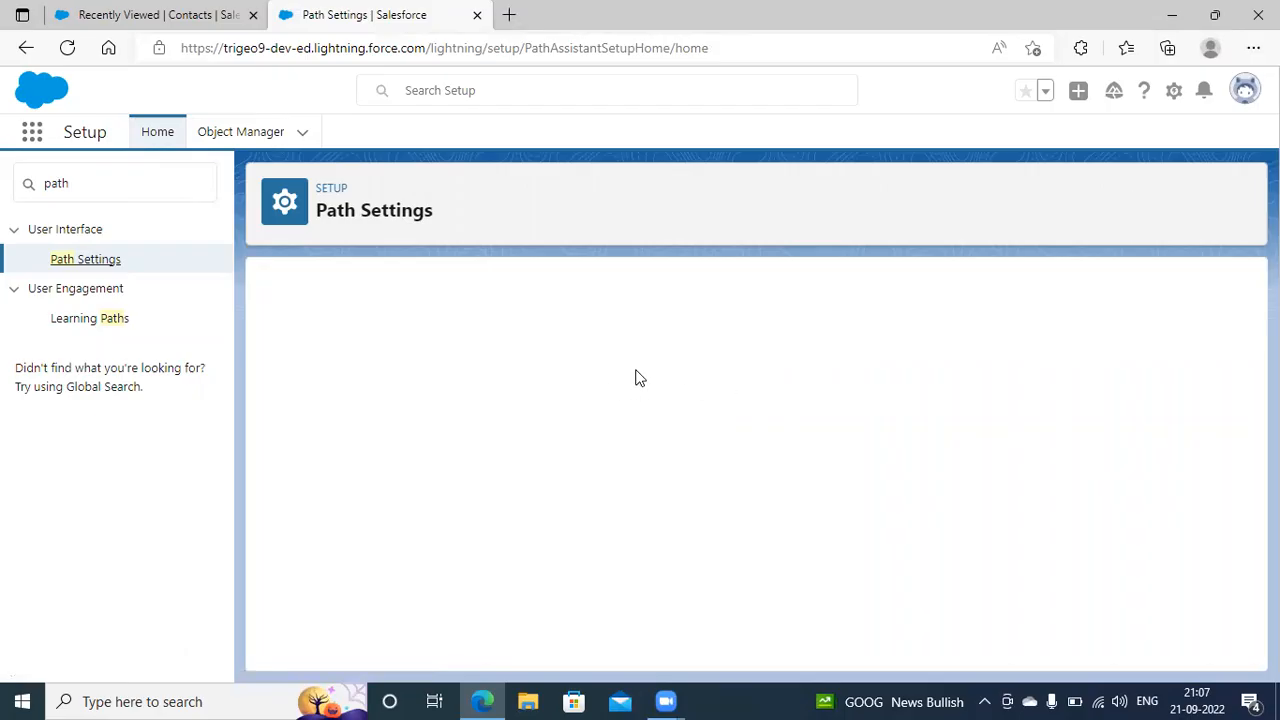
Step: Start a new path, name it Contact Pa and fill in its API reference name
scroll(639, 440, down, 2)
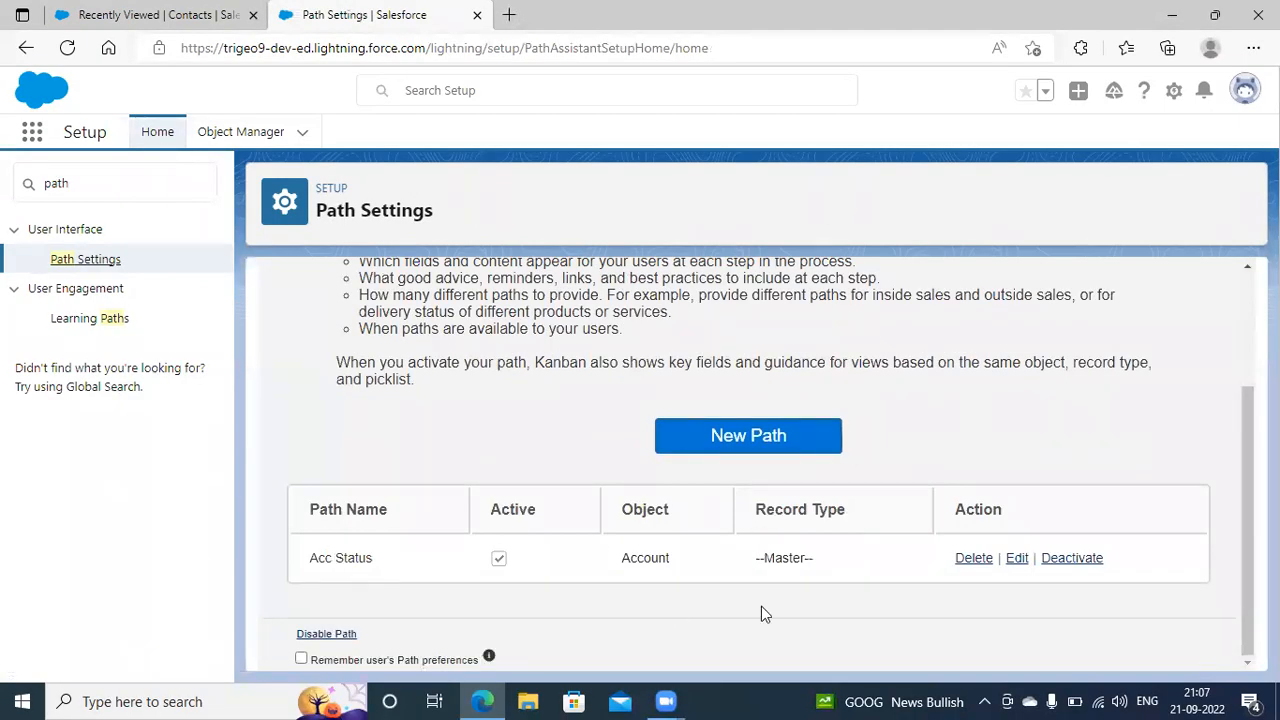
click(797, 444)
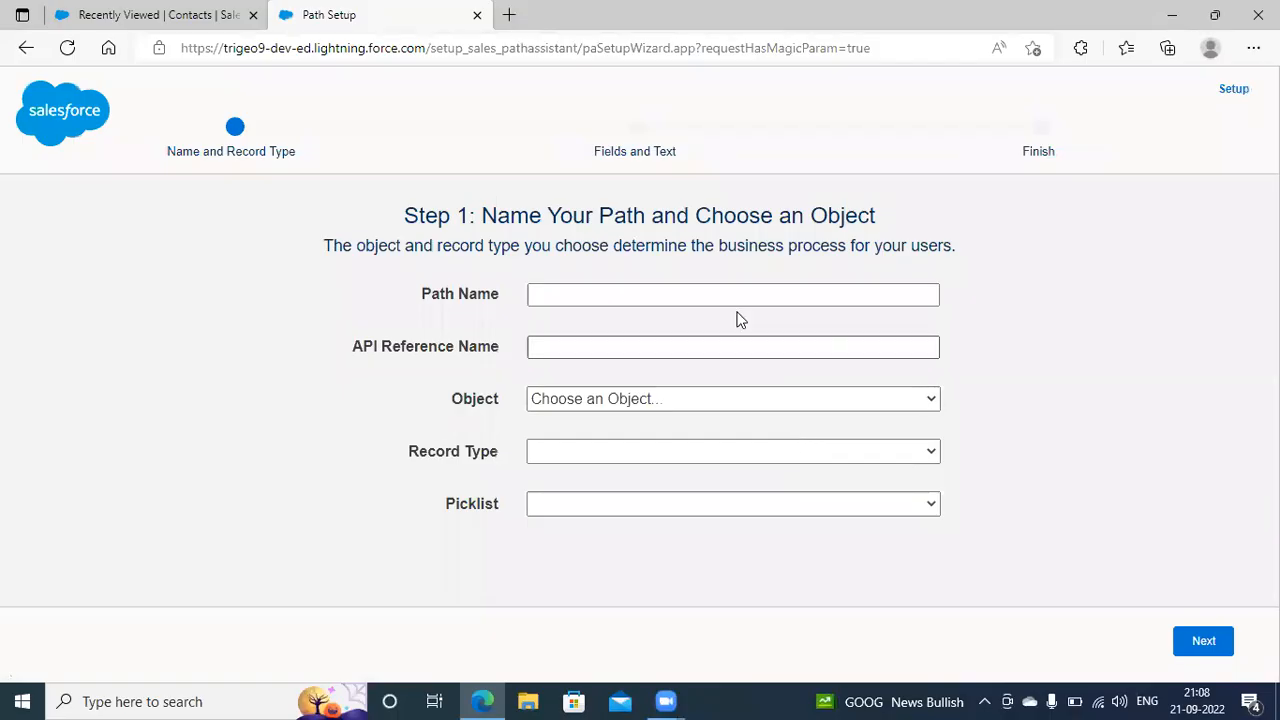
click(659, 297)
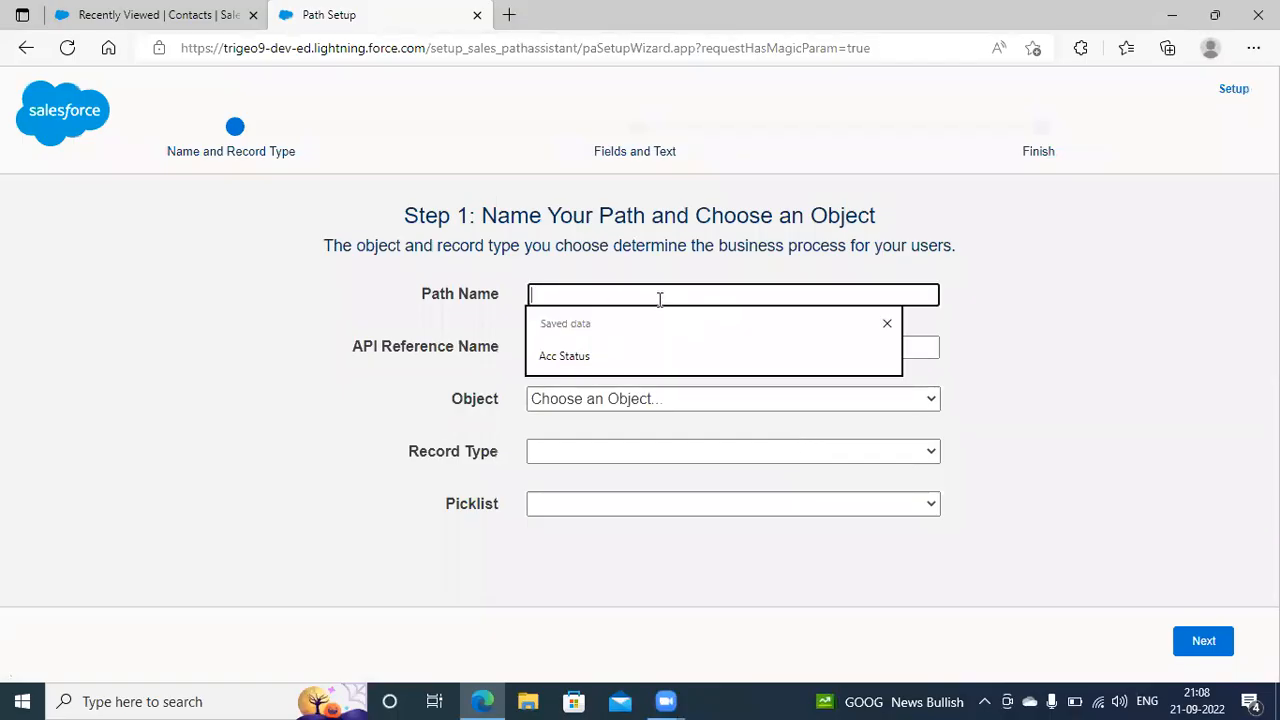
text(Contact Pa)
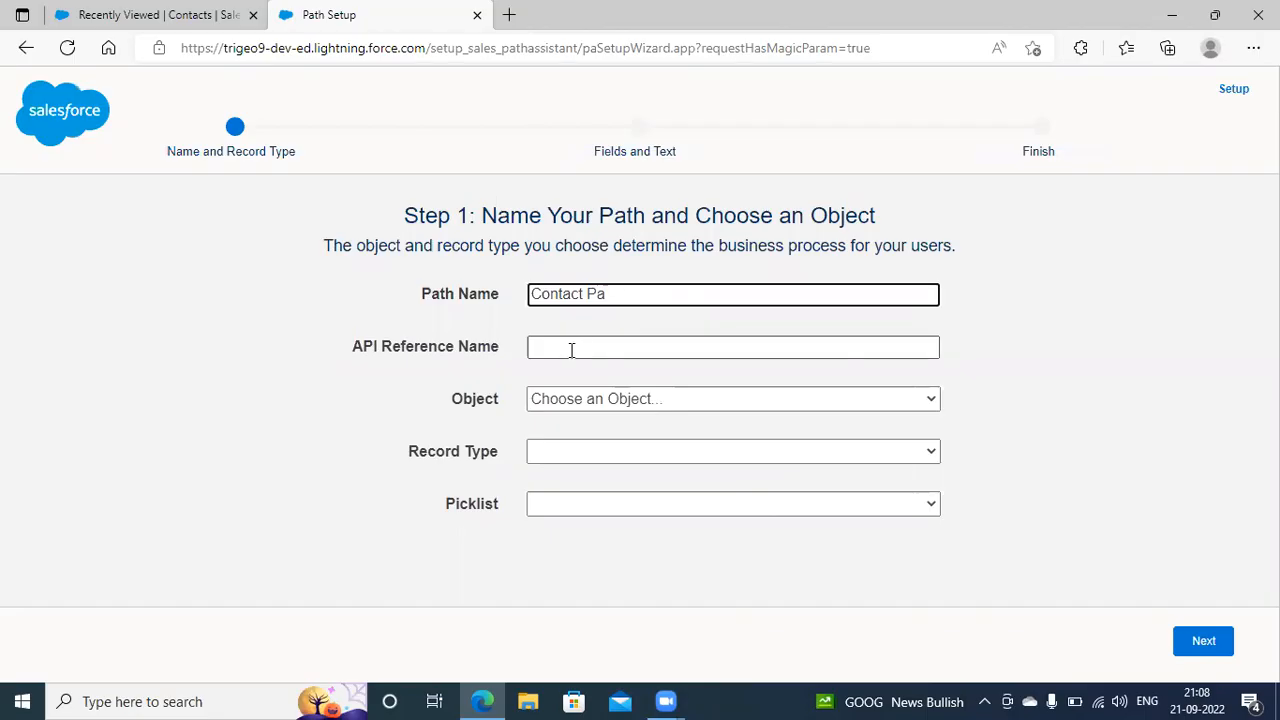
click(571, 350)
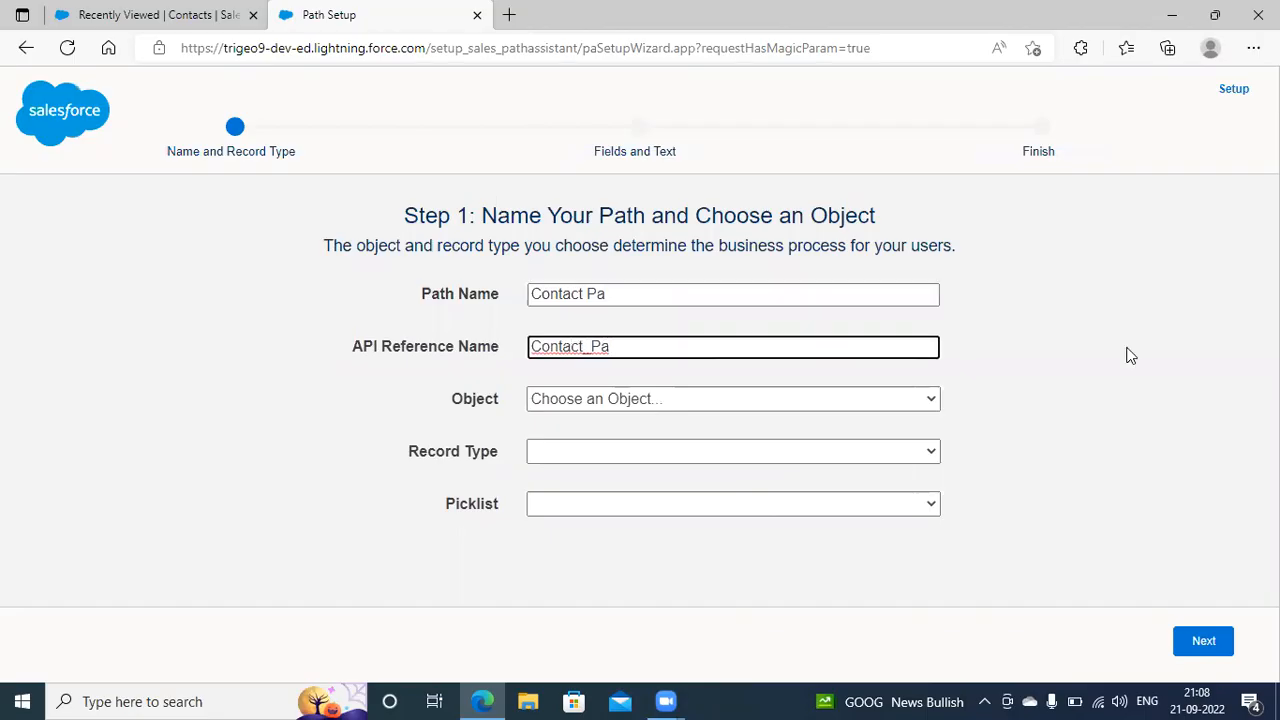
Step: Set the path's object to Contact, its record type to --Master-- and its picklist to Lead Source
click(742, 401)
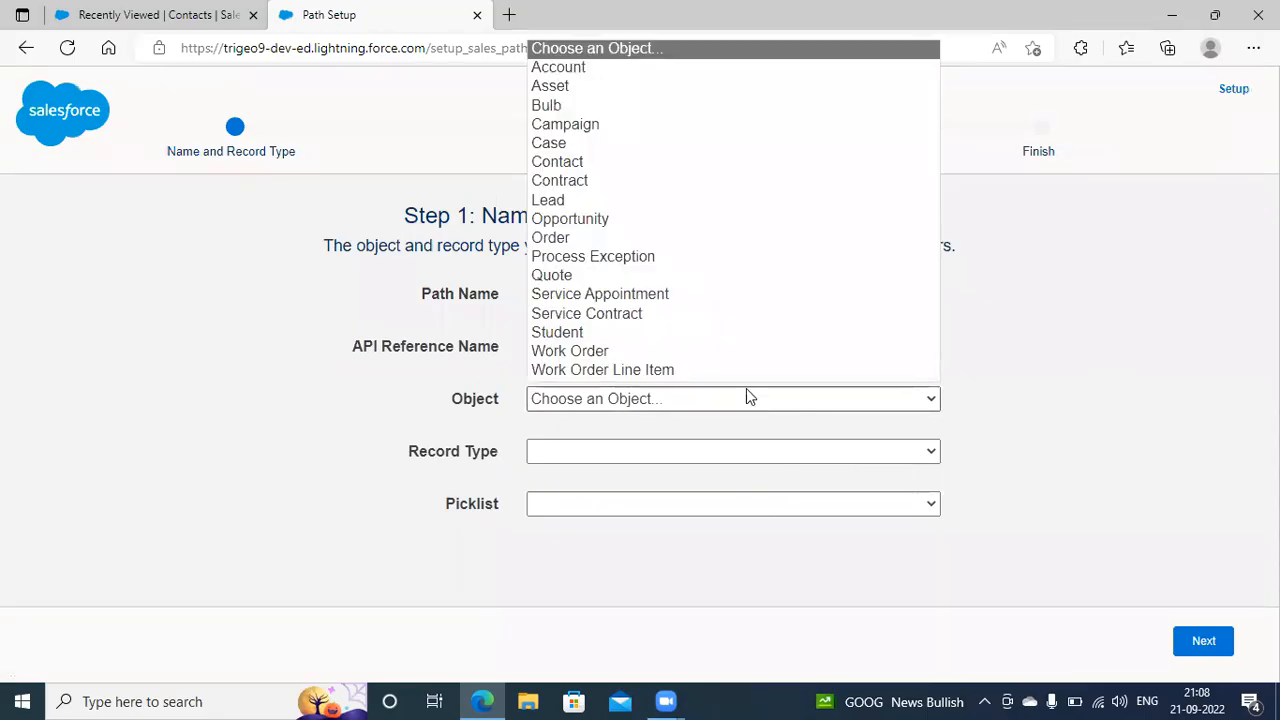
click(581, 161)
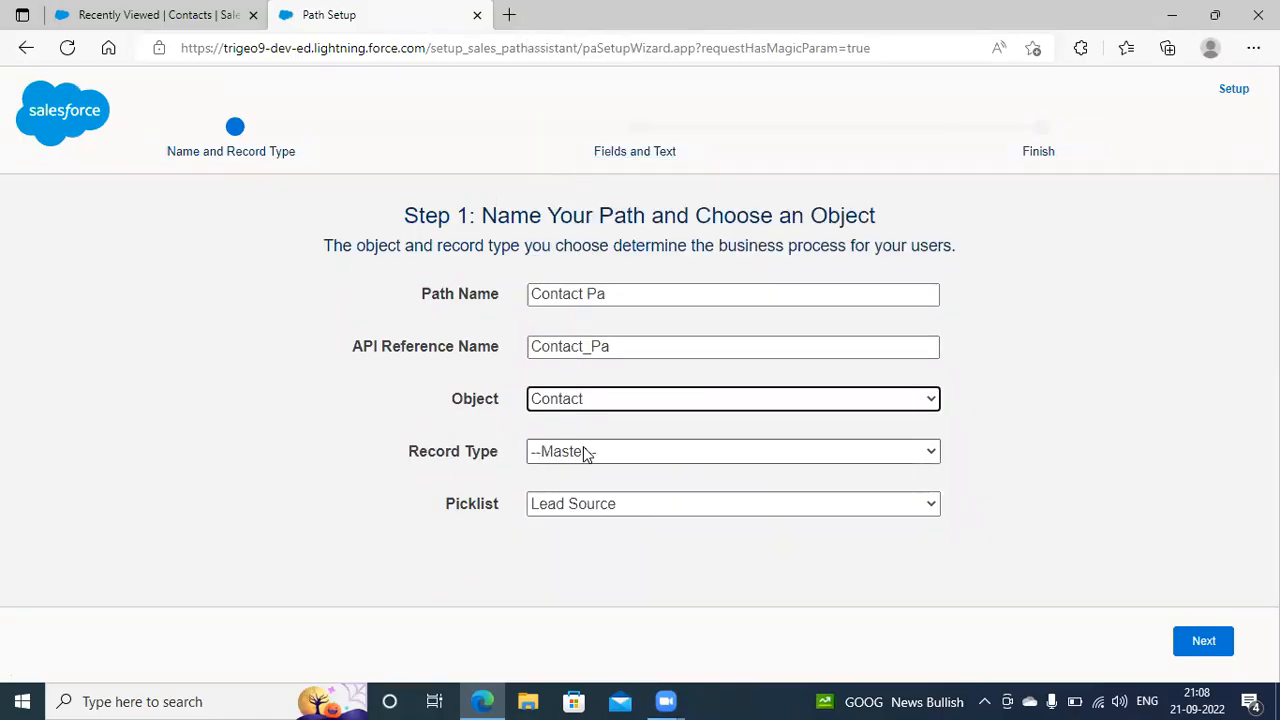
click(742, 453)
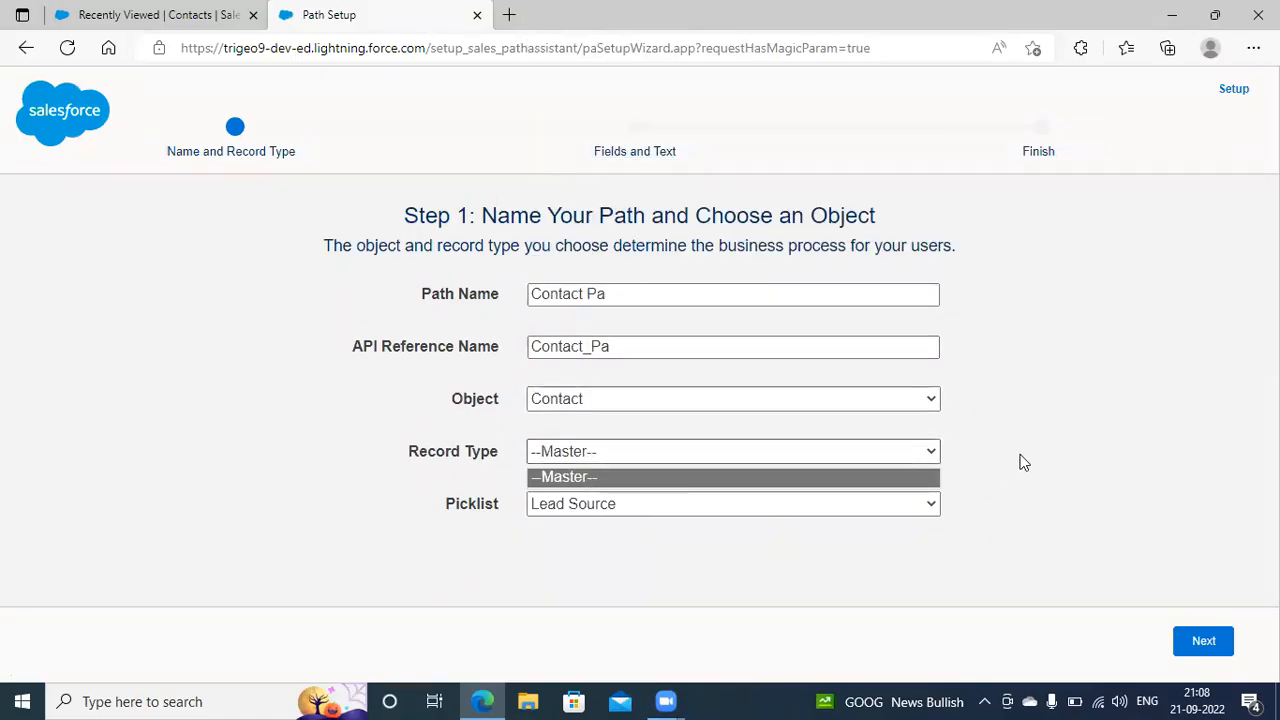
click(680, 477)
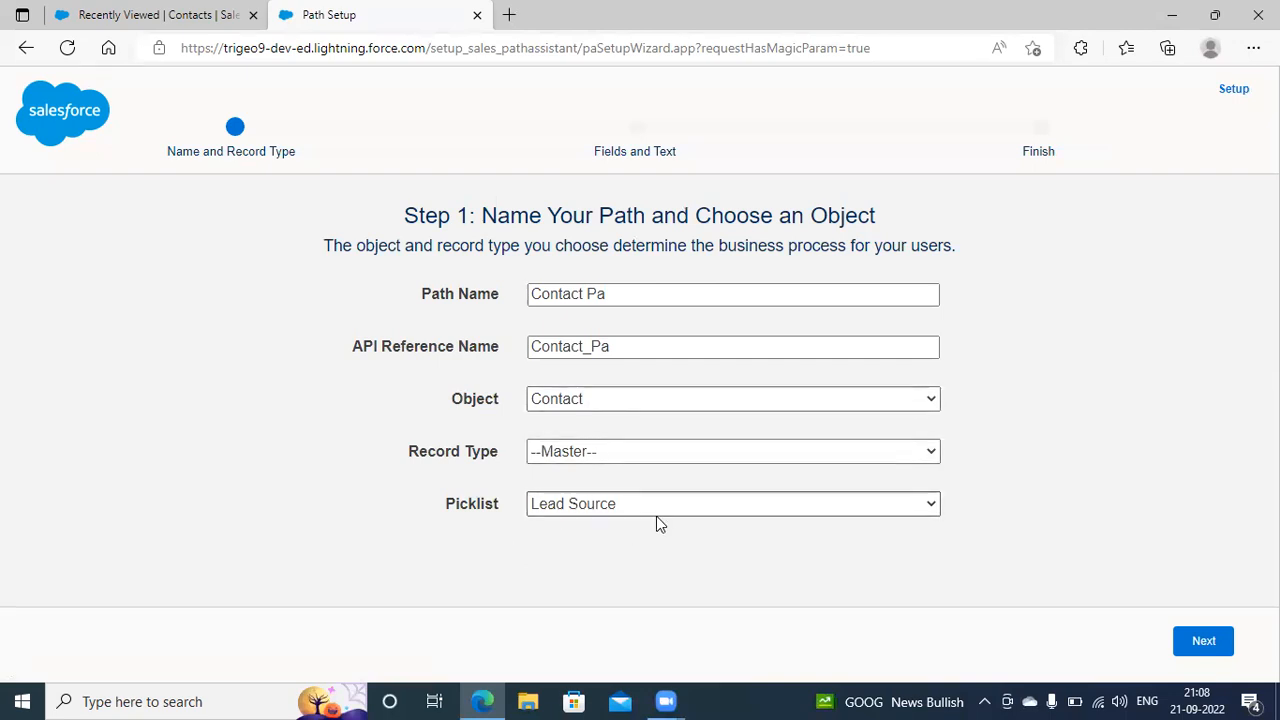
click(603, 504)
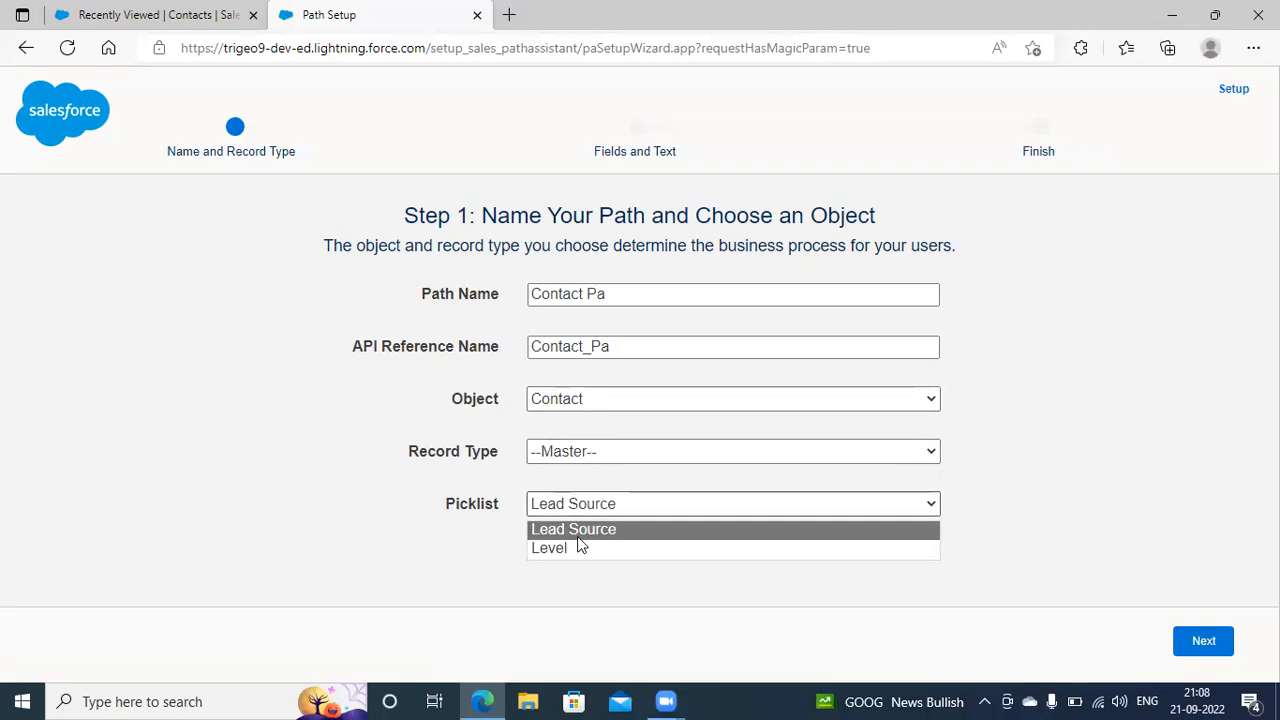
click(779, 512)
click(660, 512)
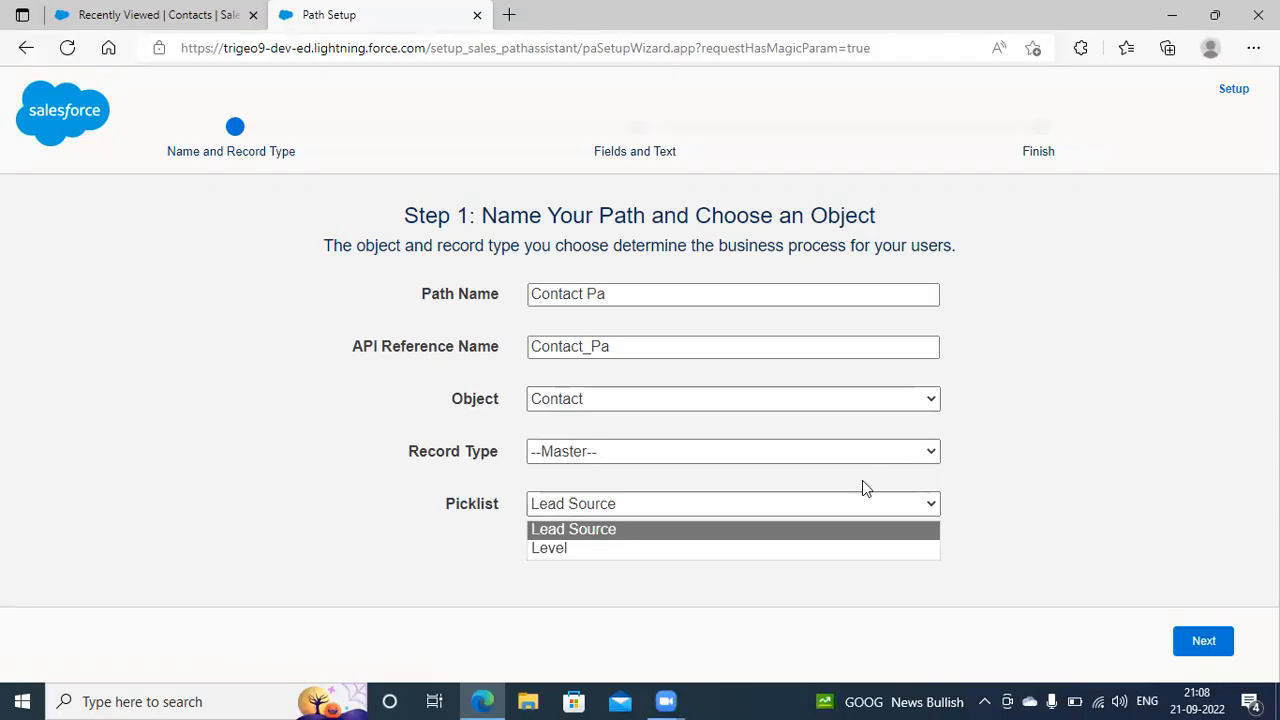
click(603, 533)
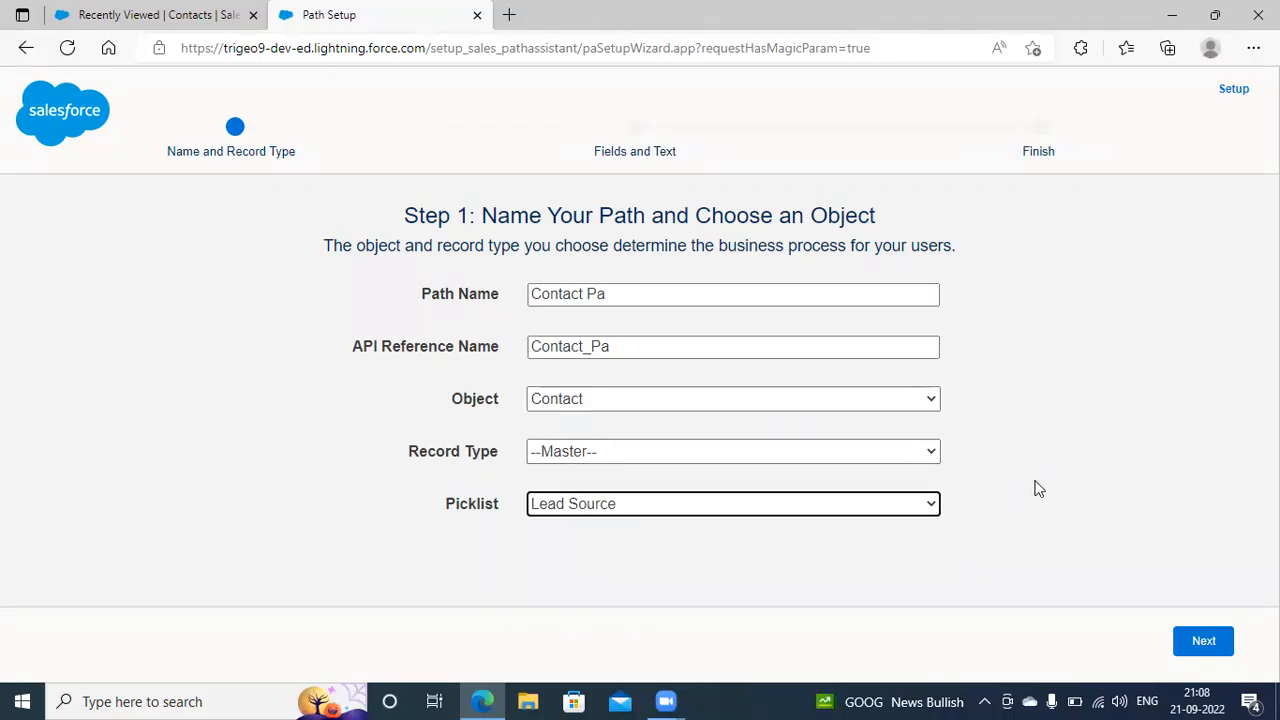
Step: Proceed to the path's fields and guidance stage, then review the Web and Phone Inquiry steps and the fields available to add
click(1203, 641)
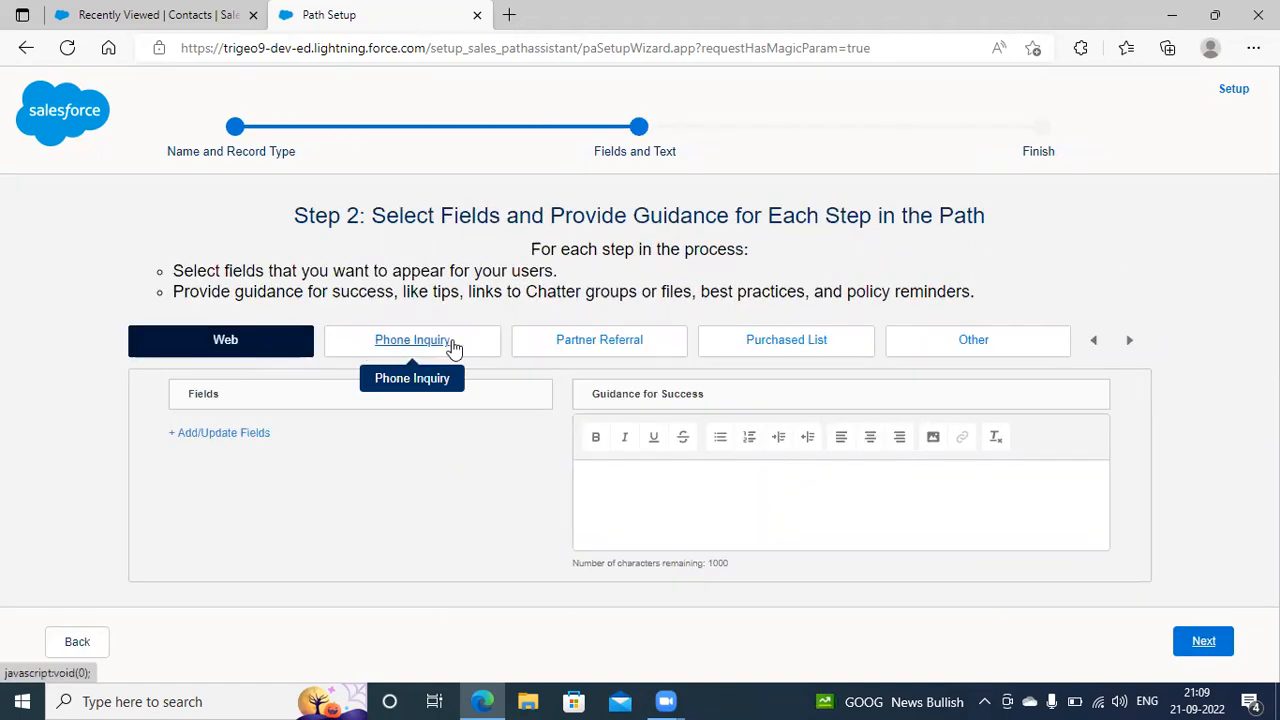
click(1130, 343)
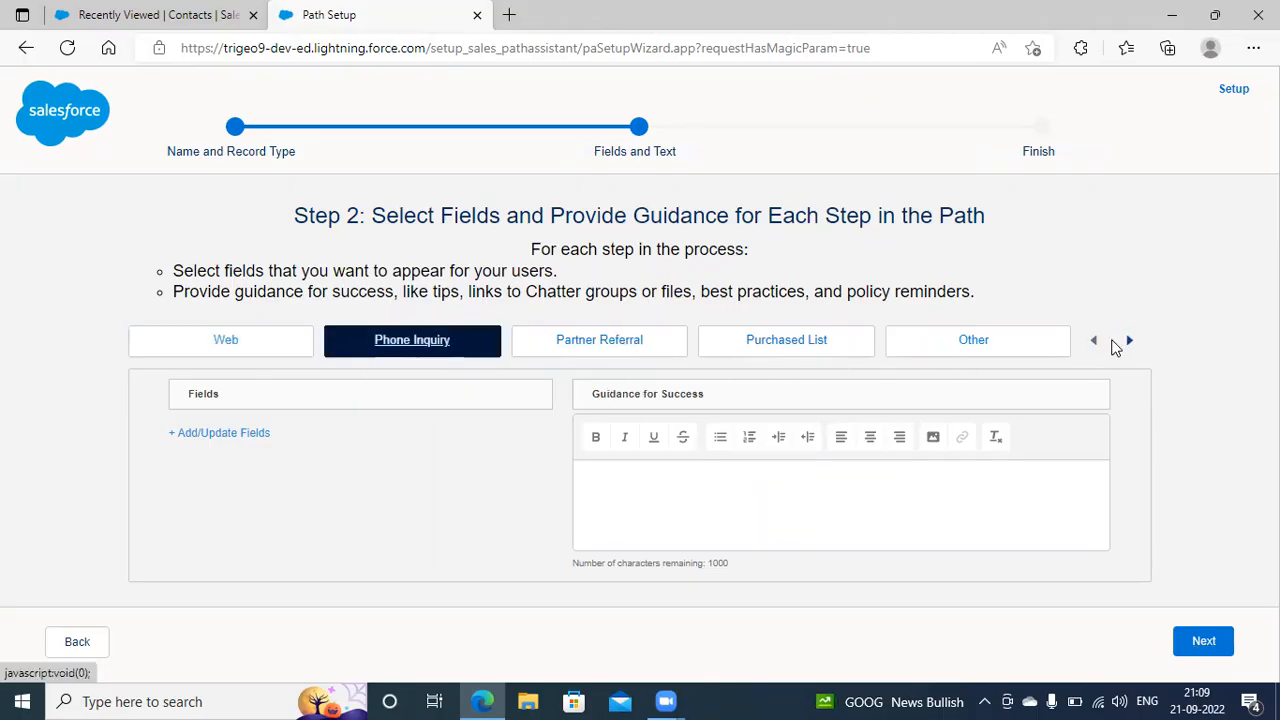
click(1092, 341)
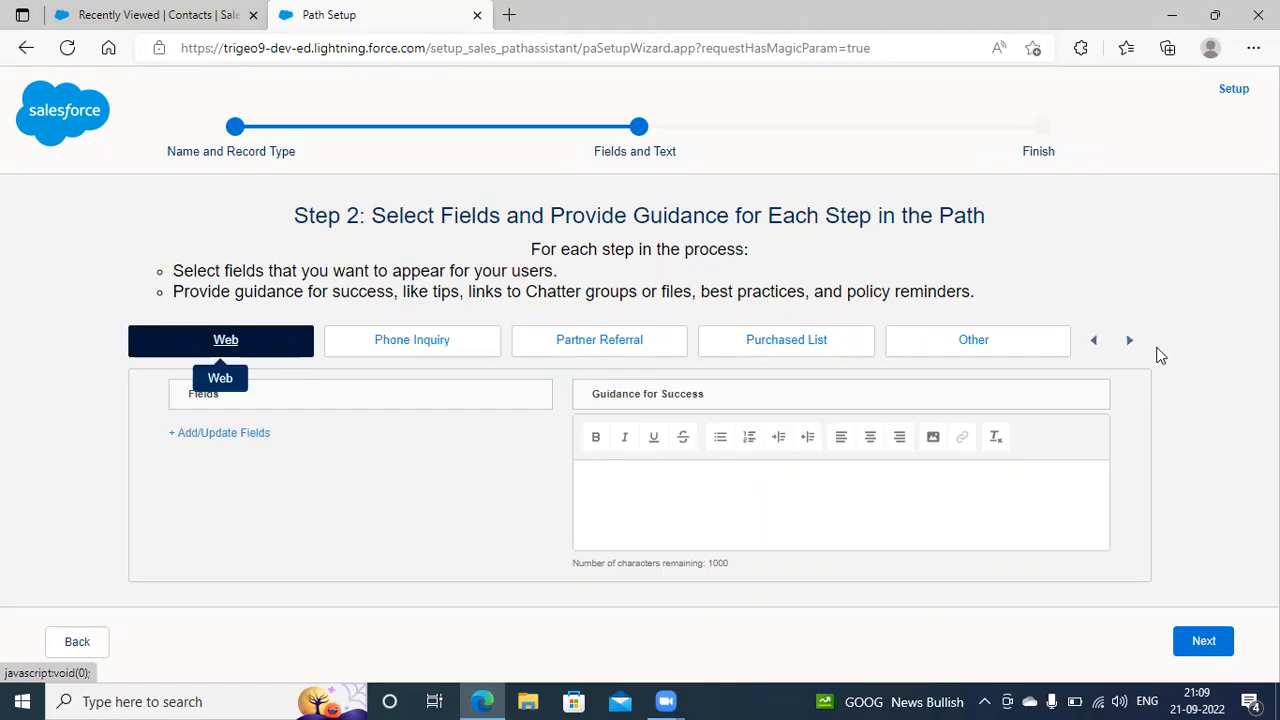
click(1129, 343)
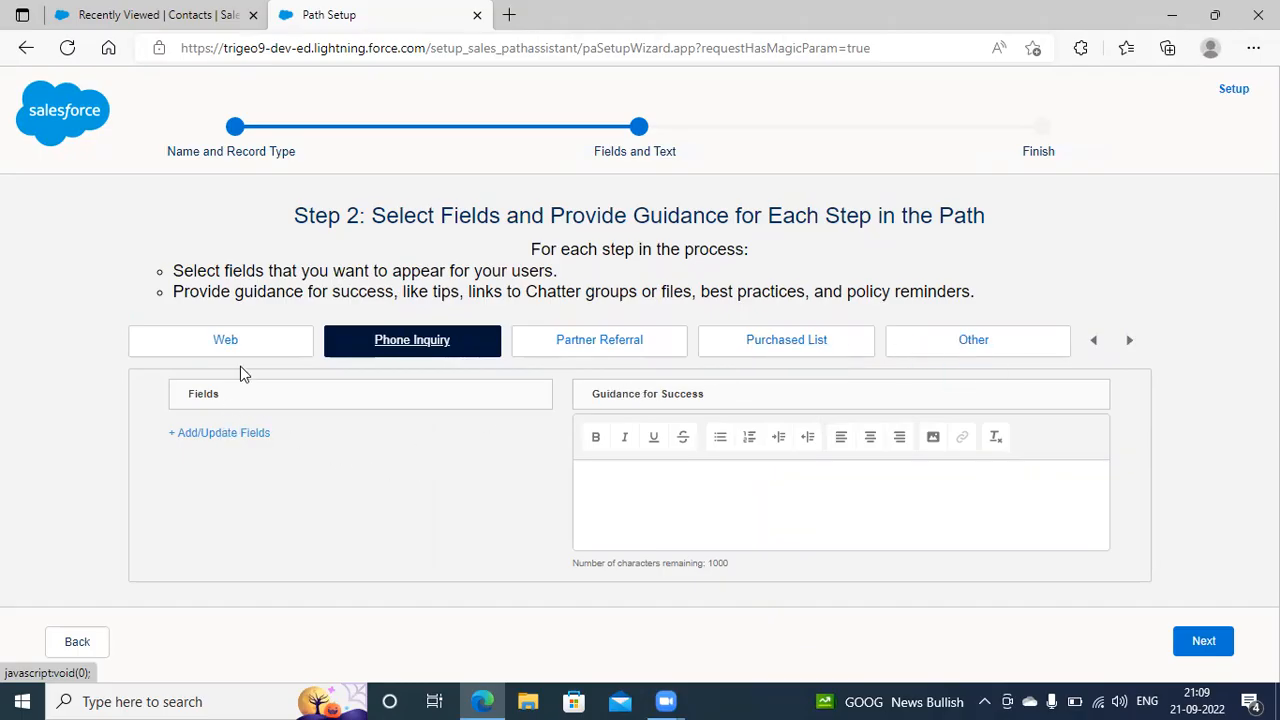
click(217, 436)
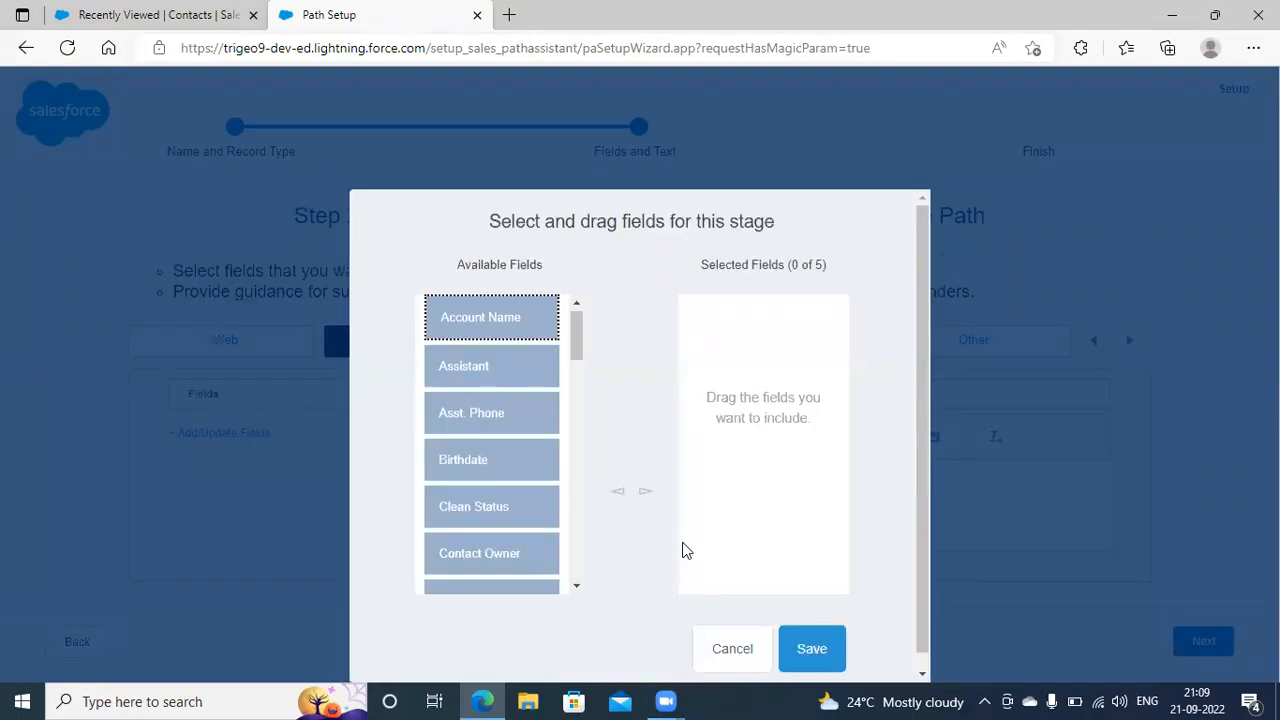
click(731, 650)
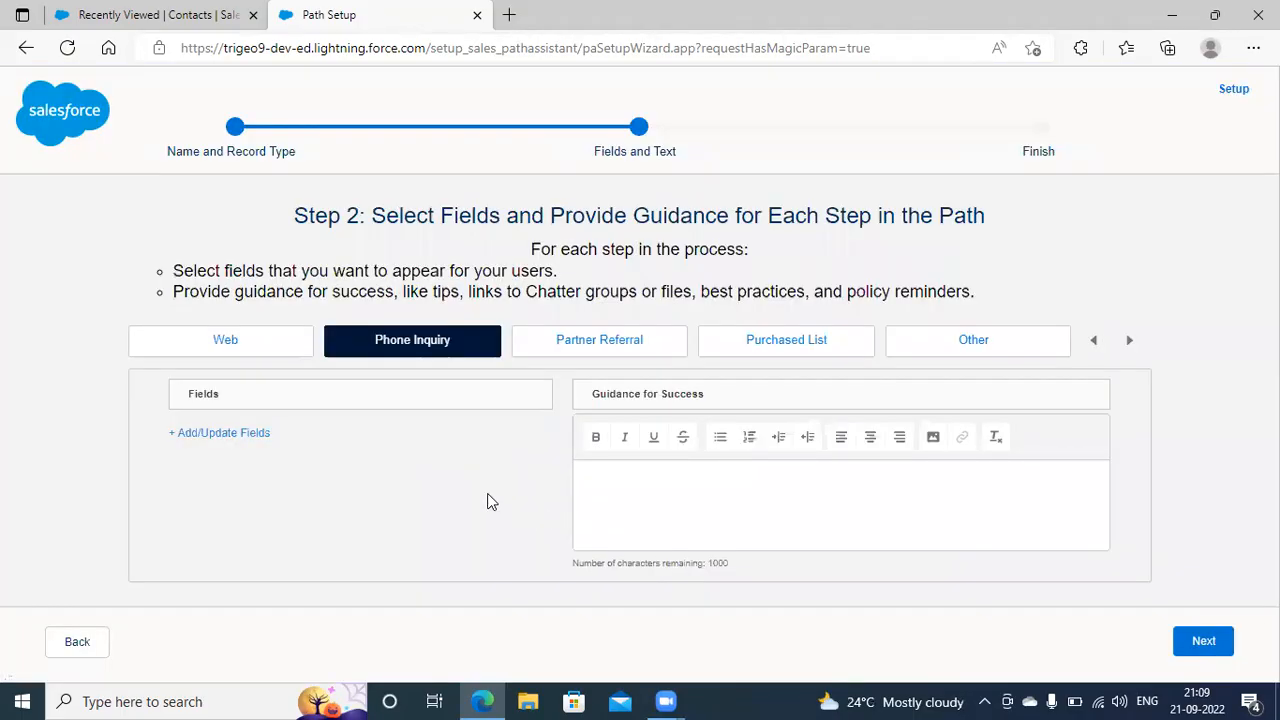
click(272, 352)
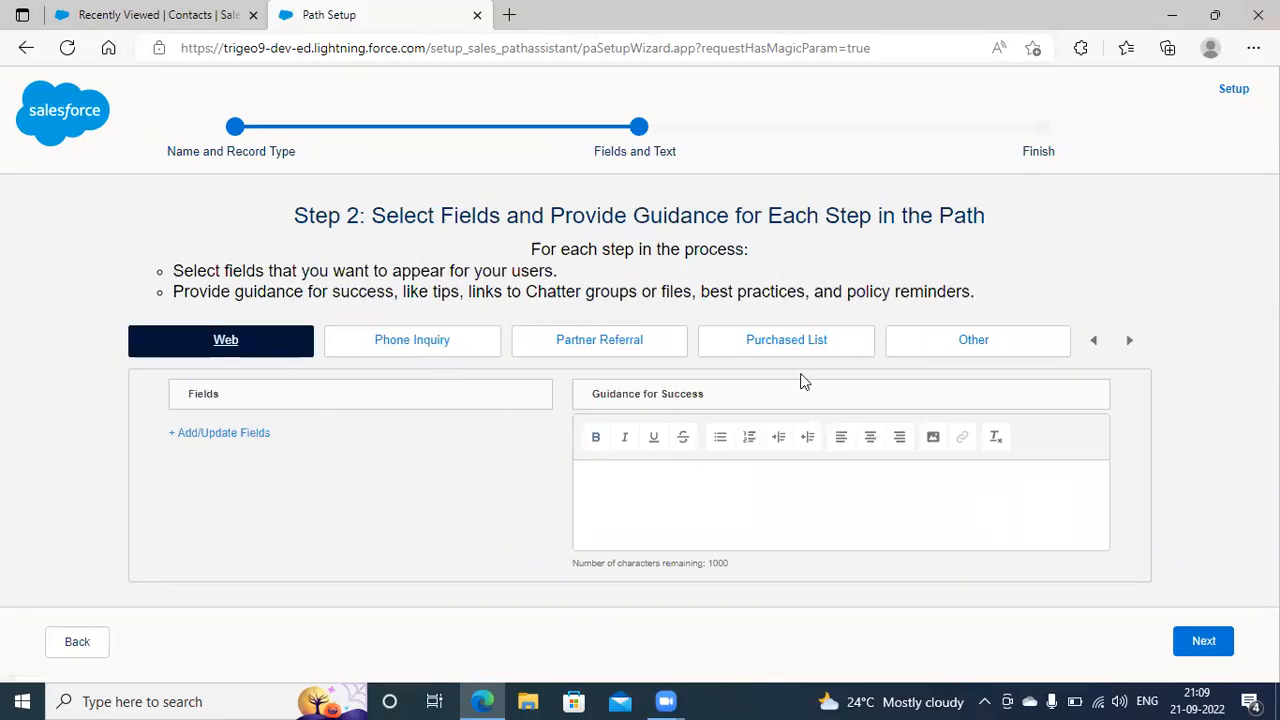
Step: Keep the path steps without fields or guidance, activate the path, finish the setup and check the list of paths
click(1200, 642)
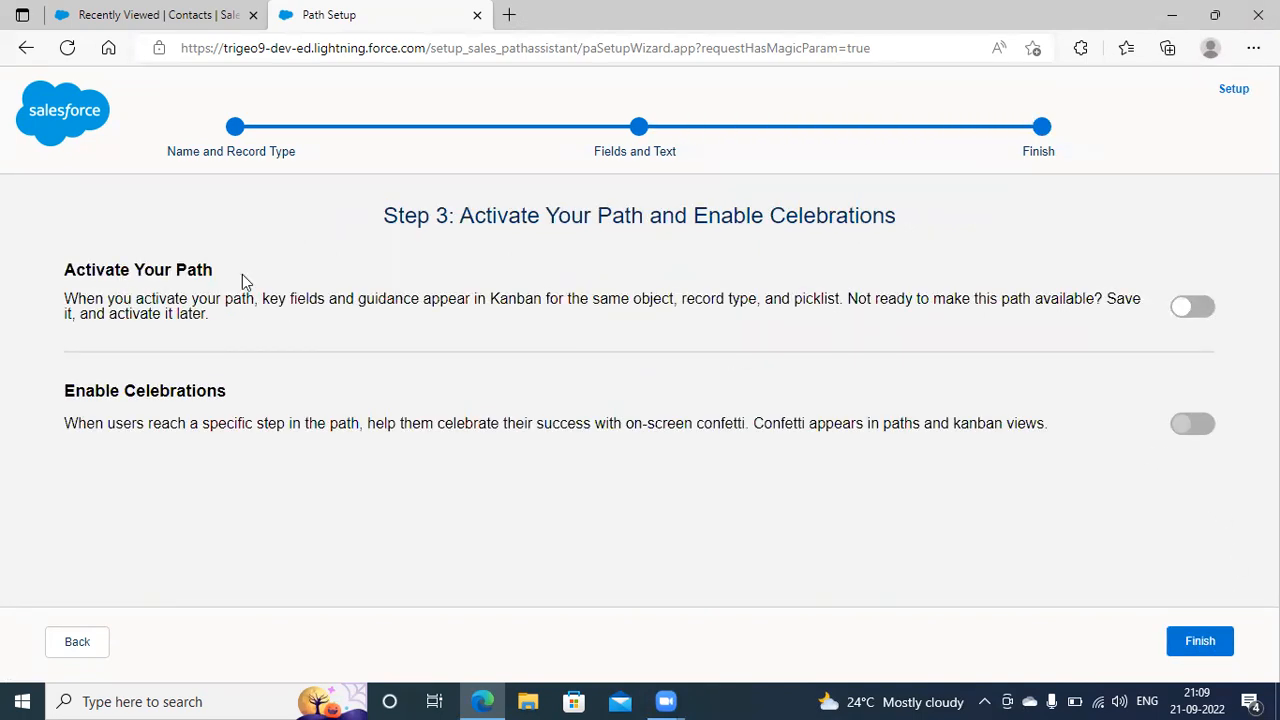
click(1206, 309)
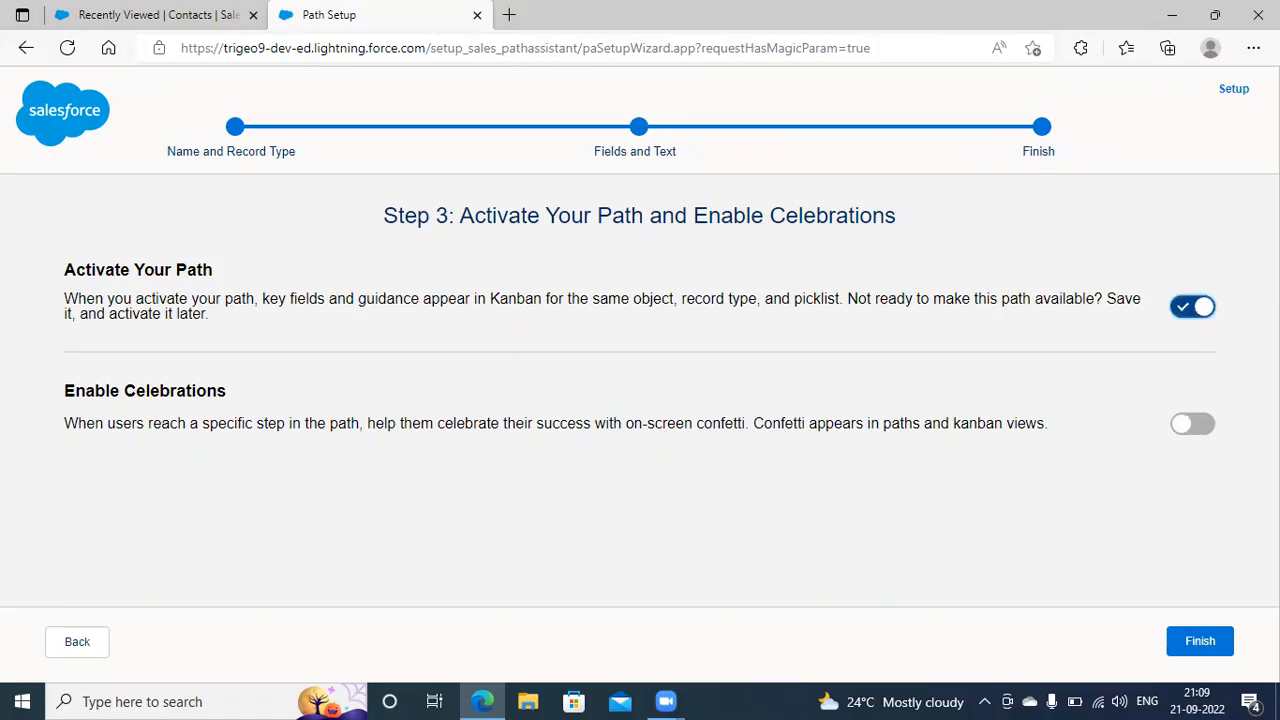
click(1200, 641)
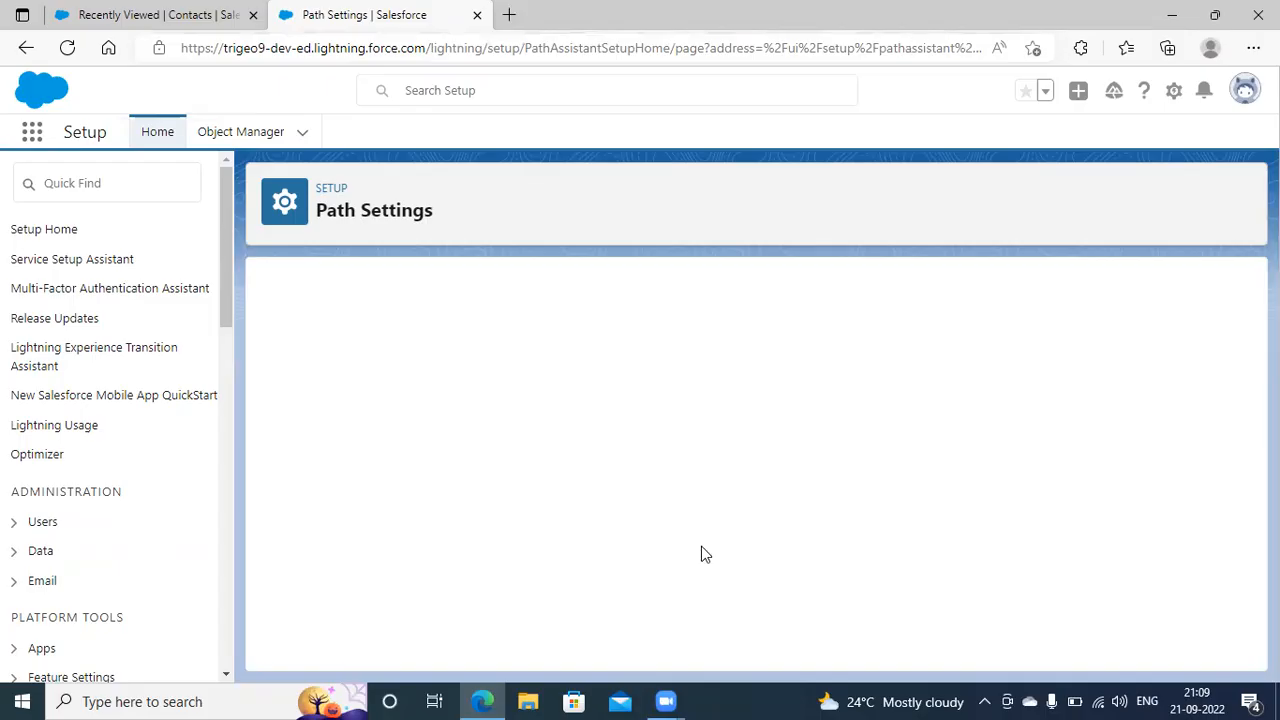
scroll(727, 560, down, 3)
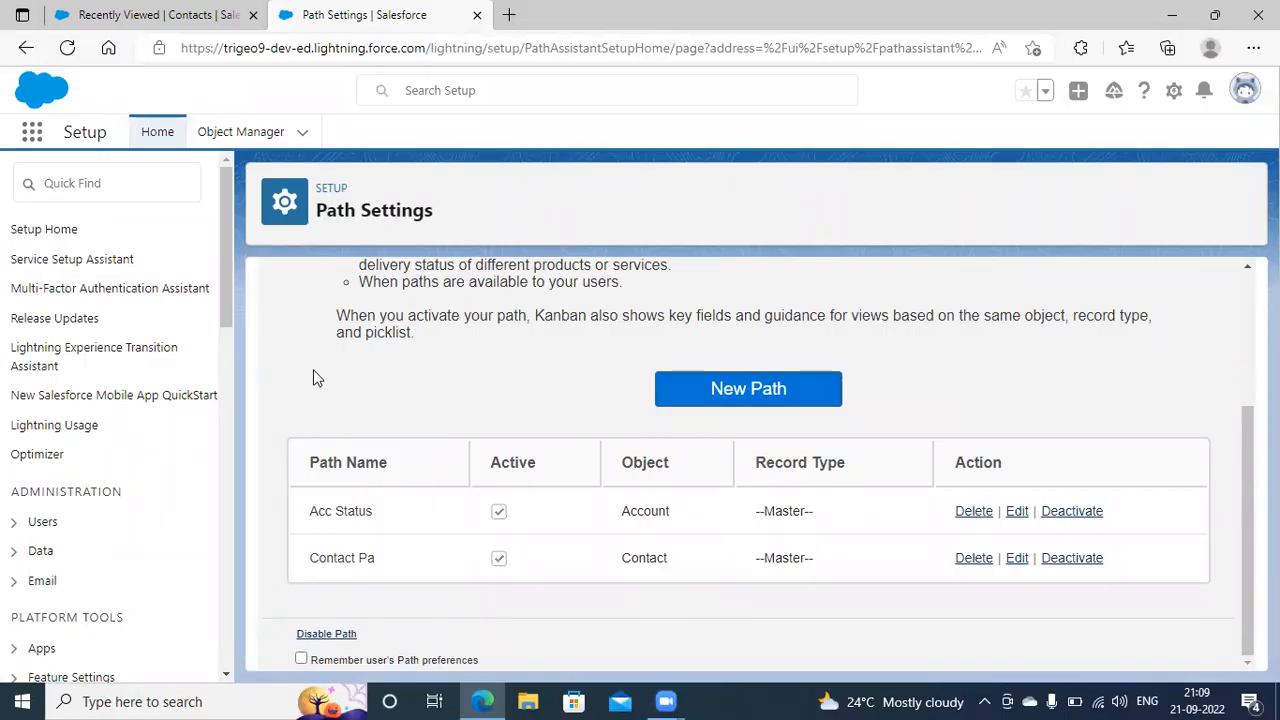
scroll(293, 441, up, 3)
Step: Return to the contacts list, reload it, open the Dickenson plc contact and check its record sections for the path
click(210, 22)
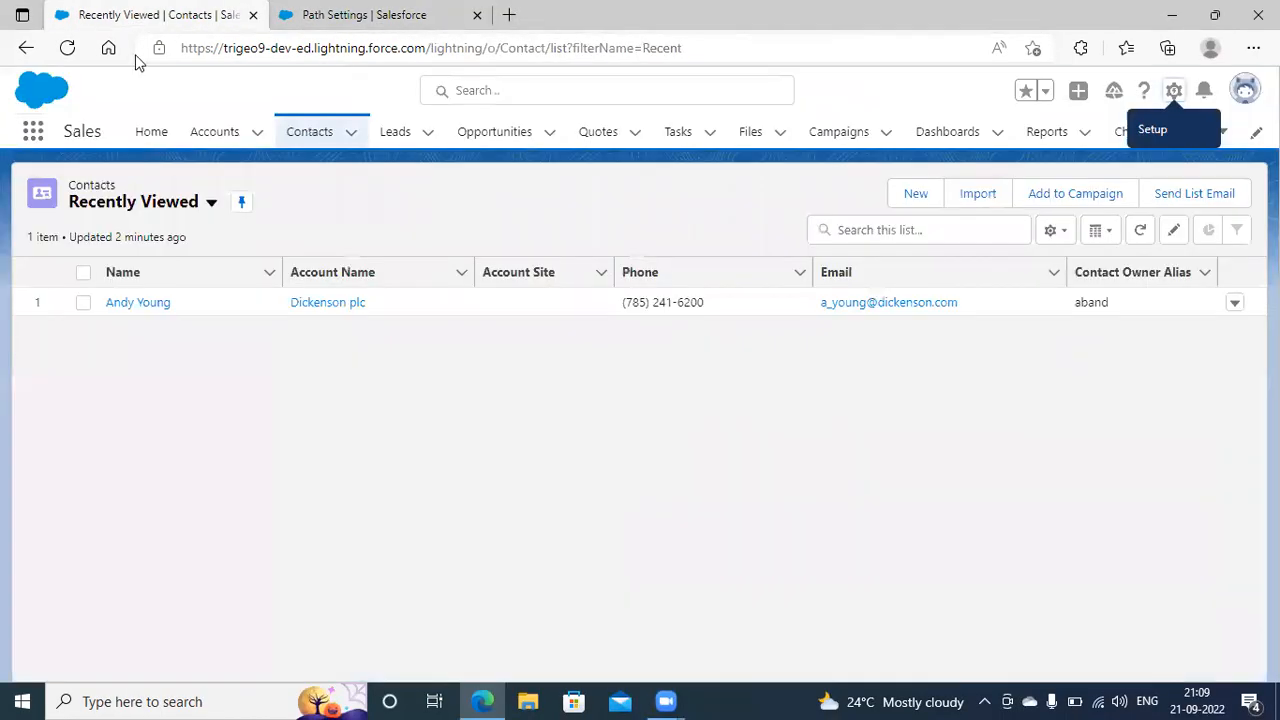
click(67, 48)
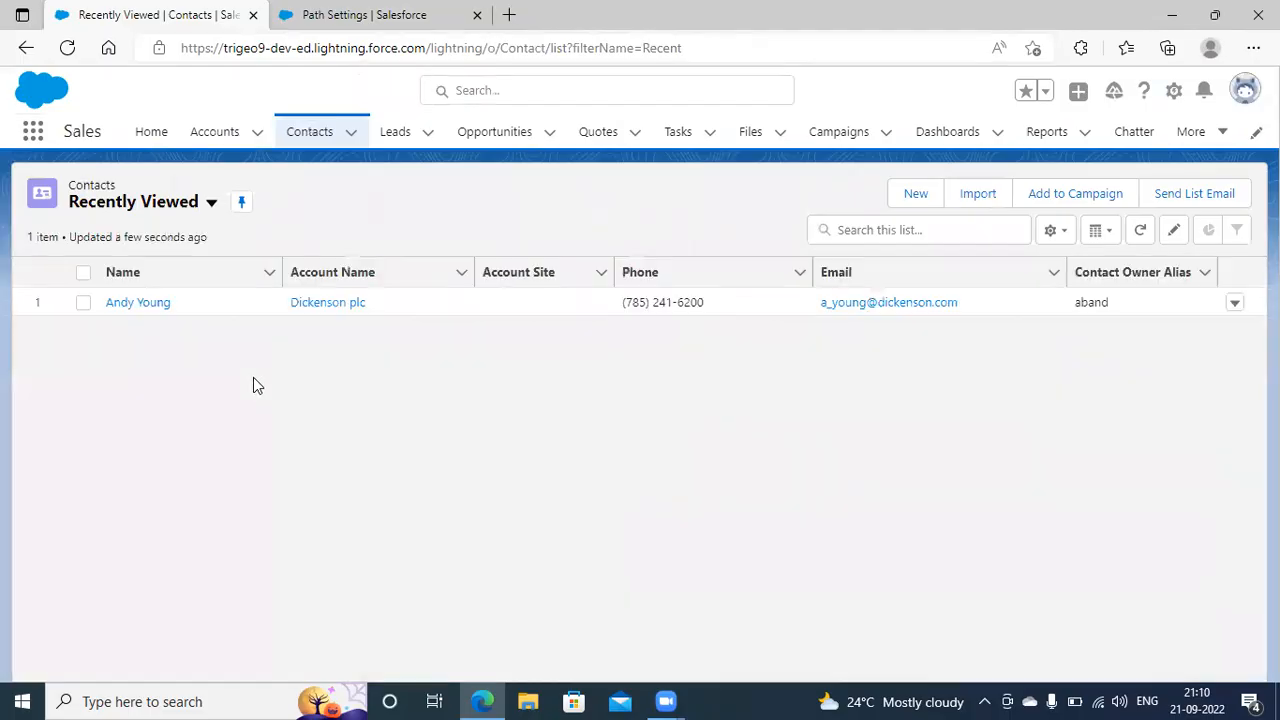
click(308, 136)
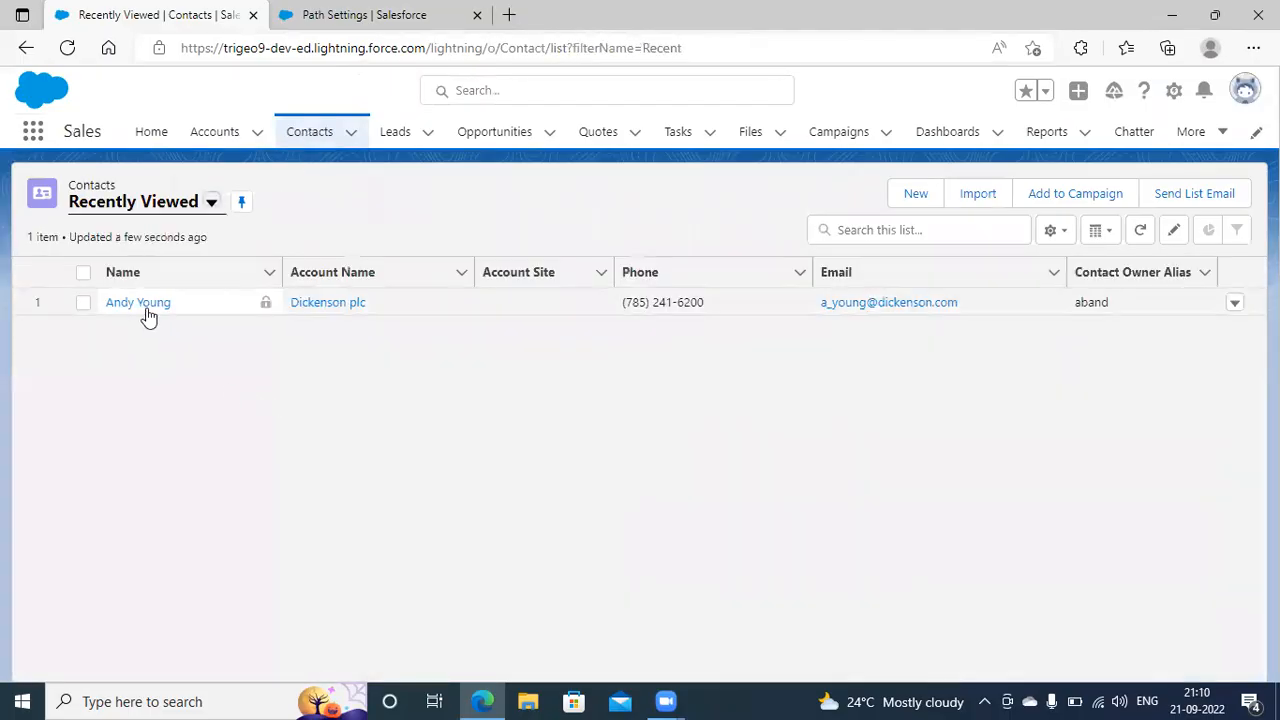
click(147, 314)
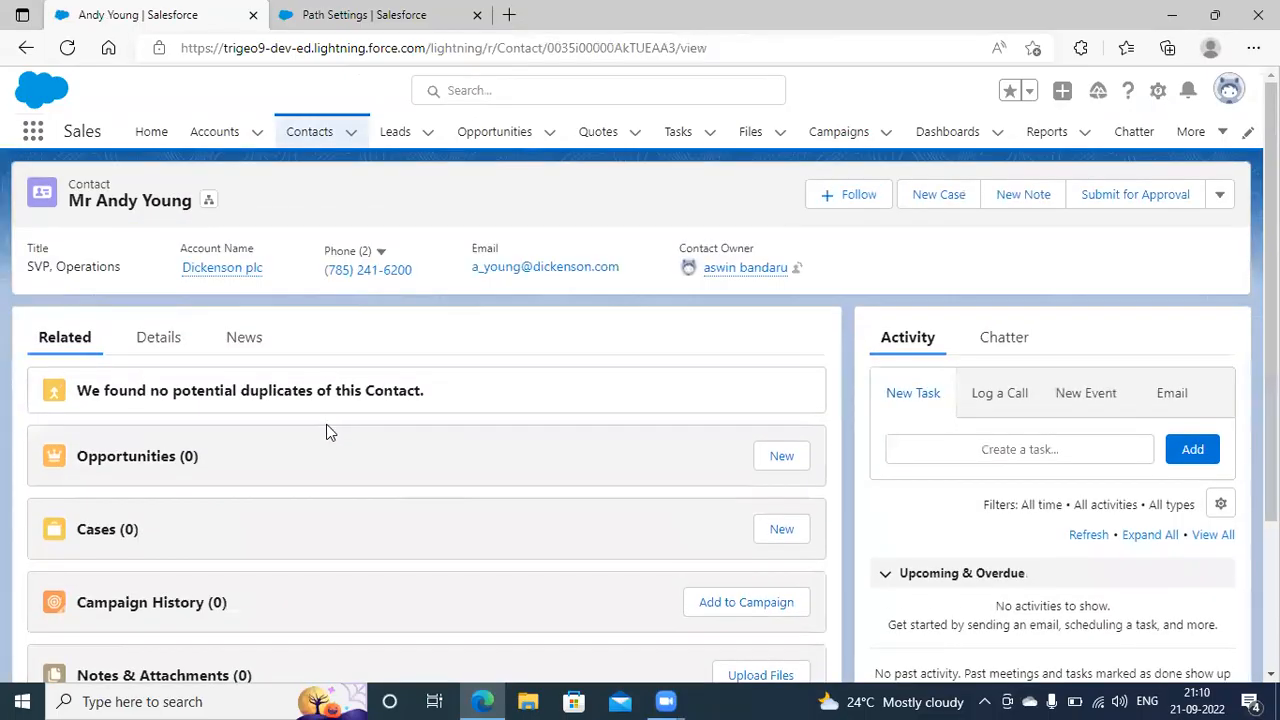
click(169, 344)
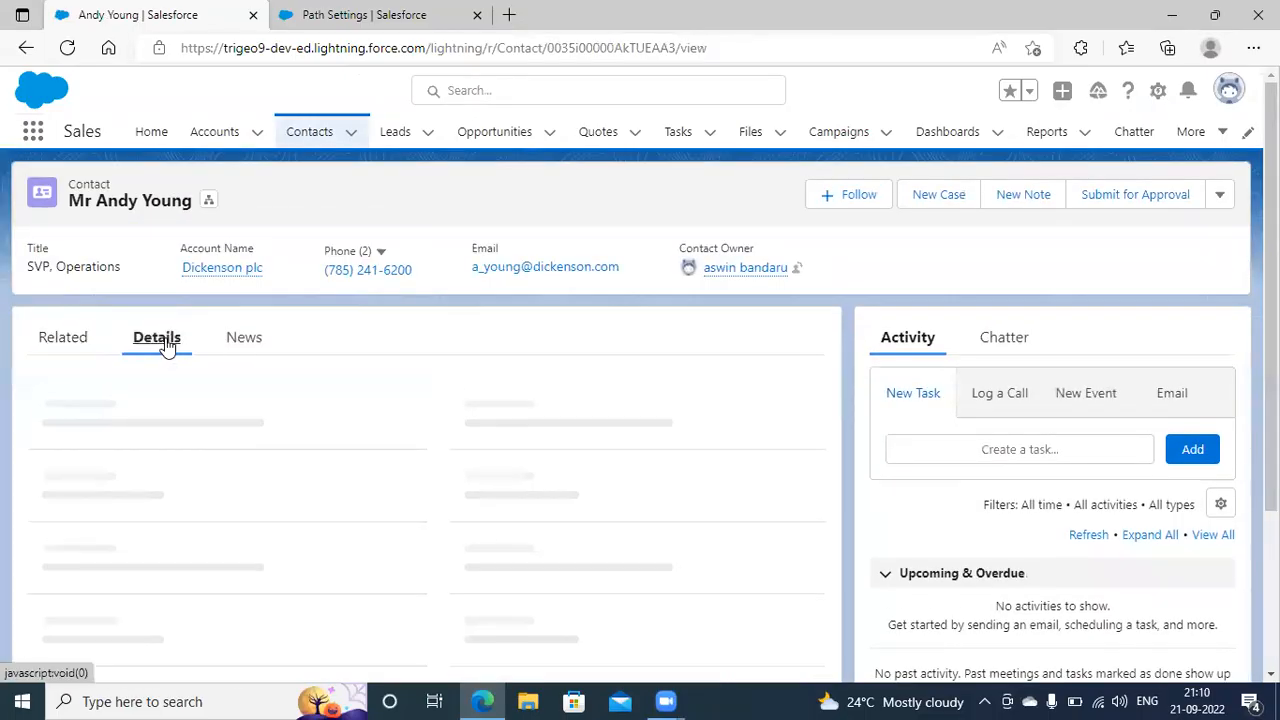
click(250, 345)
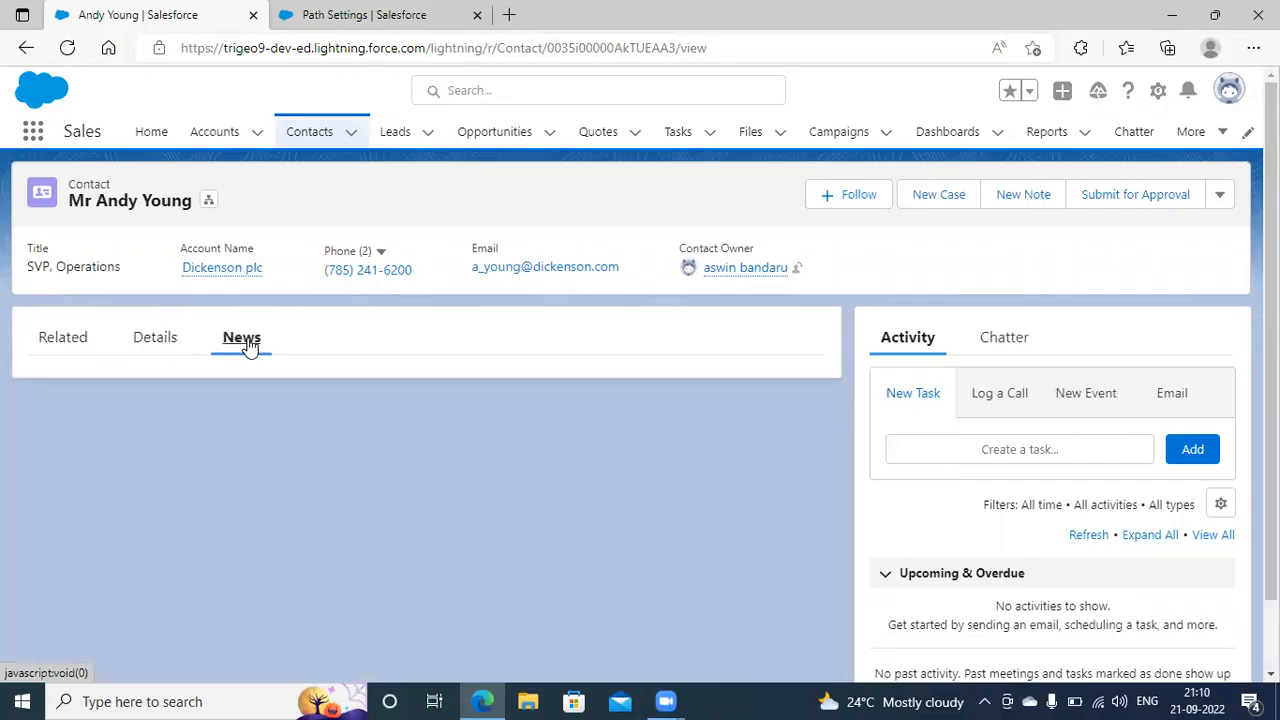
Step: Switch the contacts list to the All Contacts view and open the United Oil & Gas Corp. contact
click(320, 130)
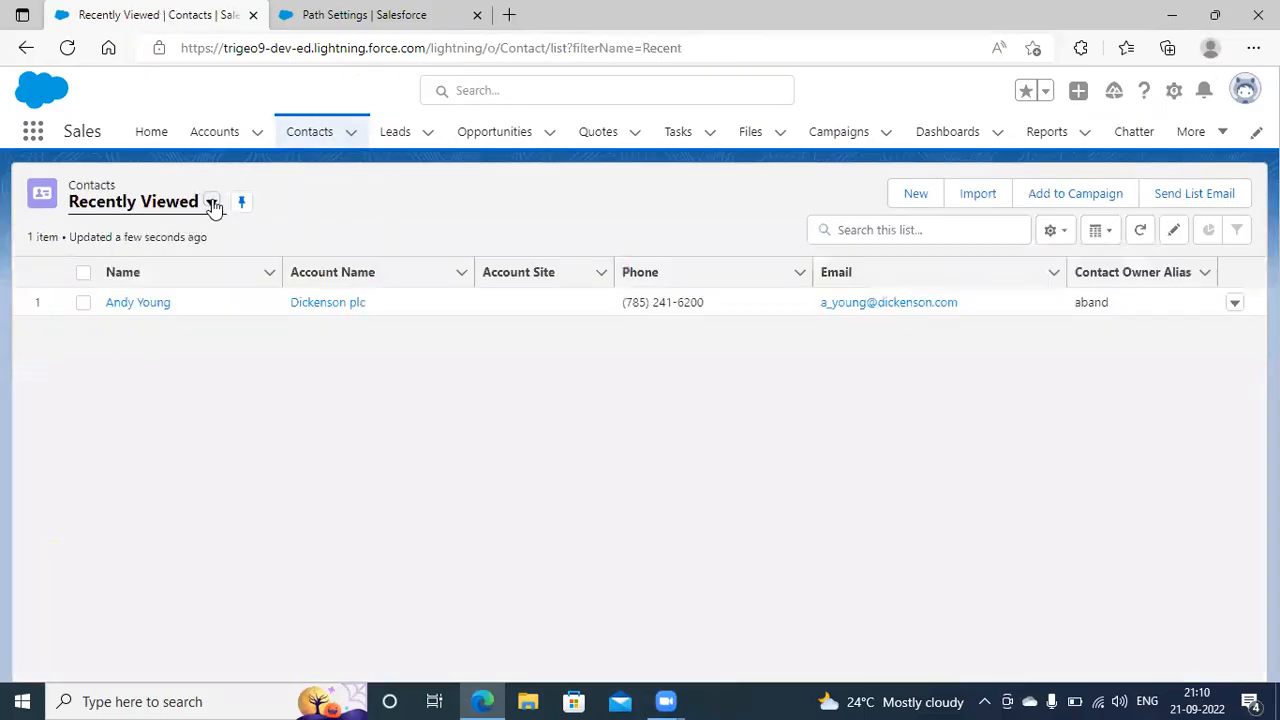
click(211, 203)
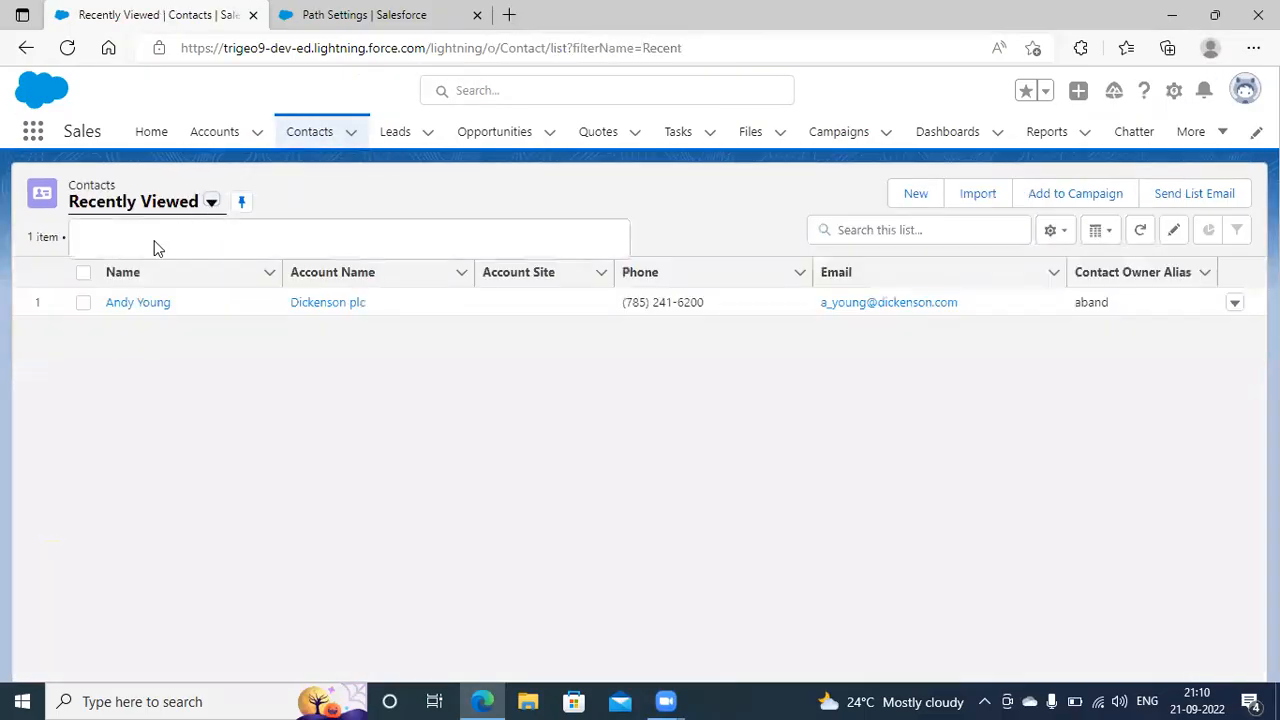
click(134, 270)
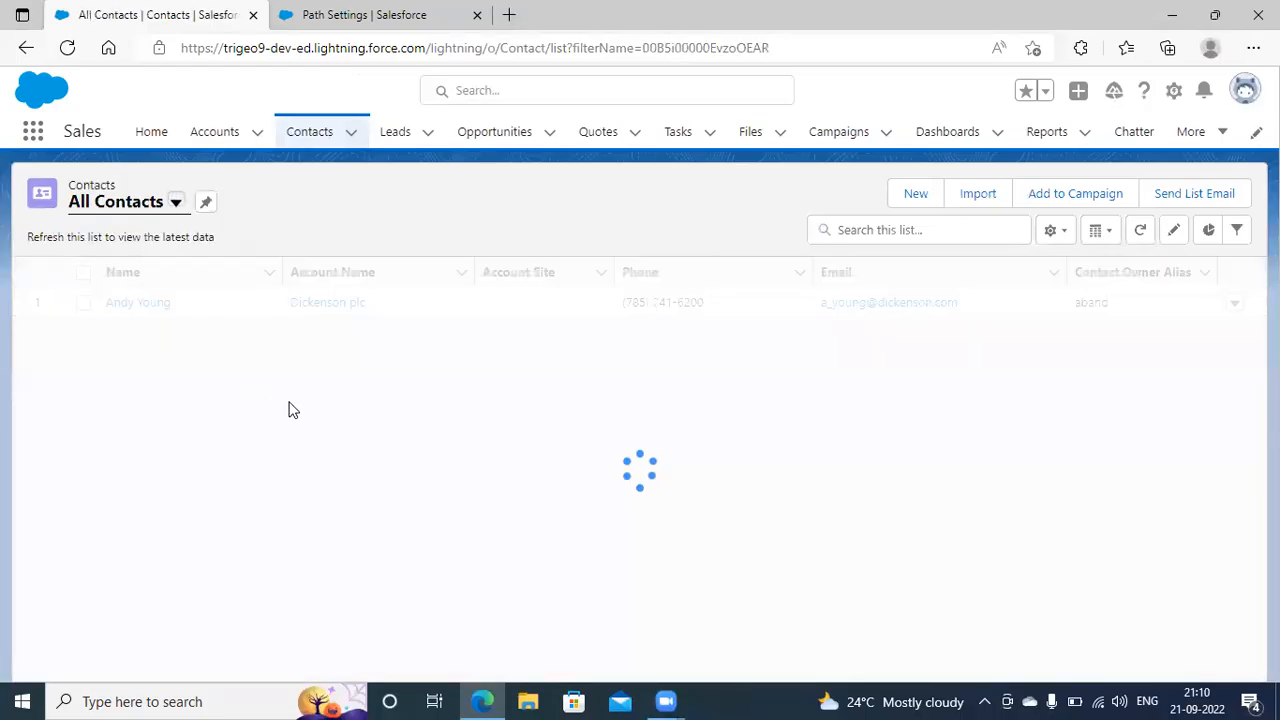
click(141, 331)
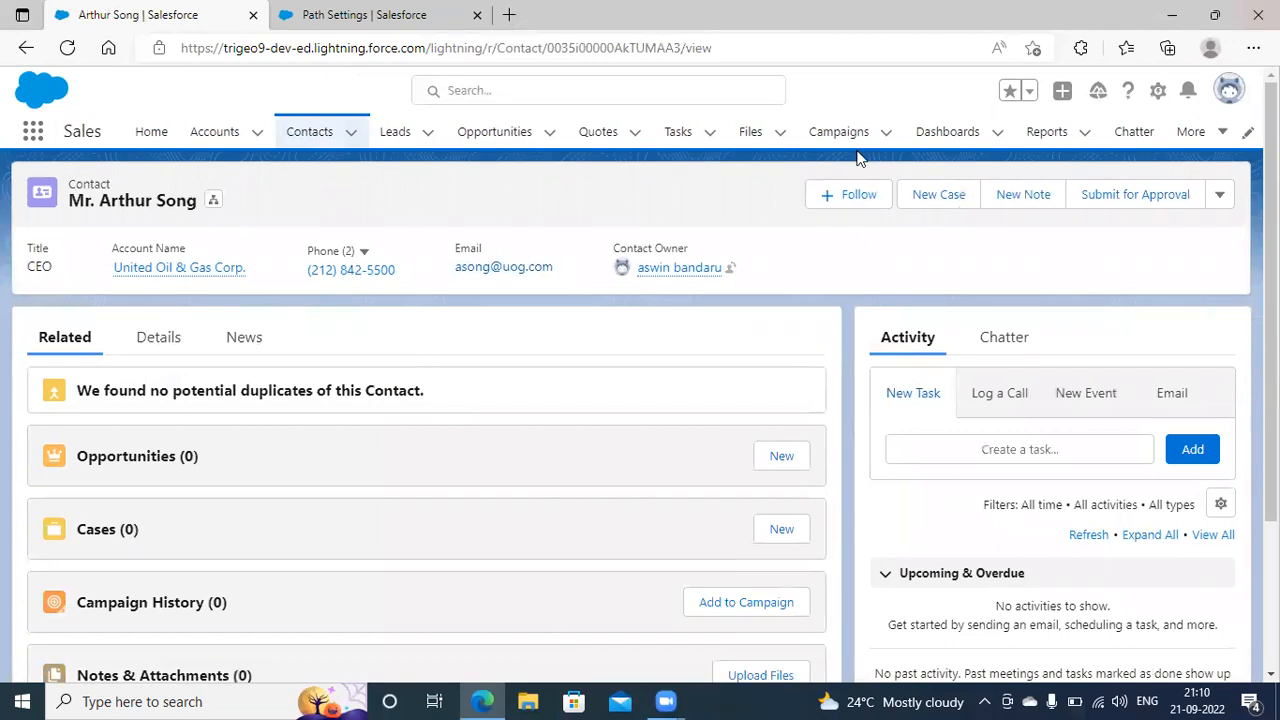
Step: Check the Contact Pa entry in Path Settings, then reload the contact record to look for the path
click(365, 14)
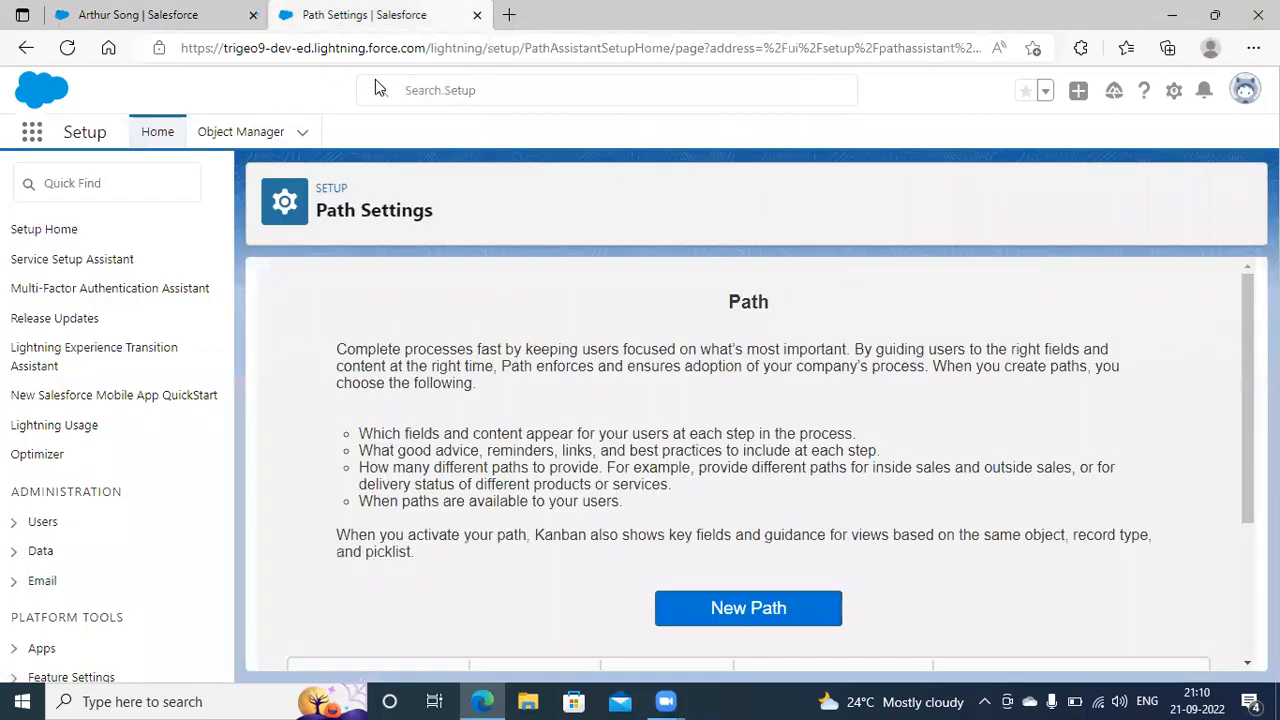
scroll(557, 425, down, 1)
scroll(557, 425, down, 2)
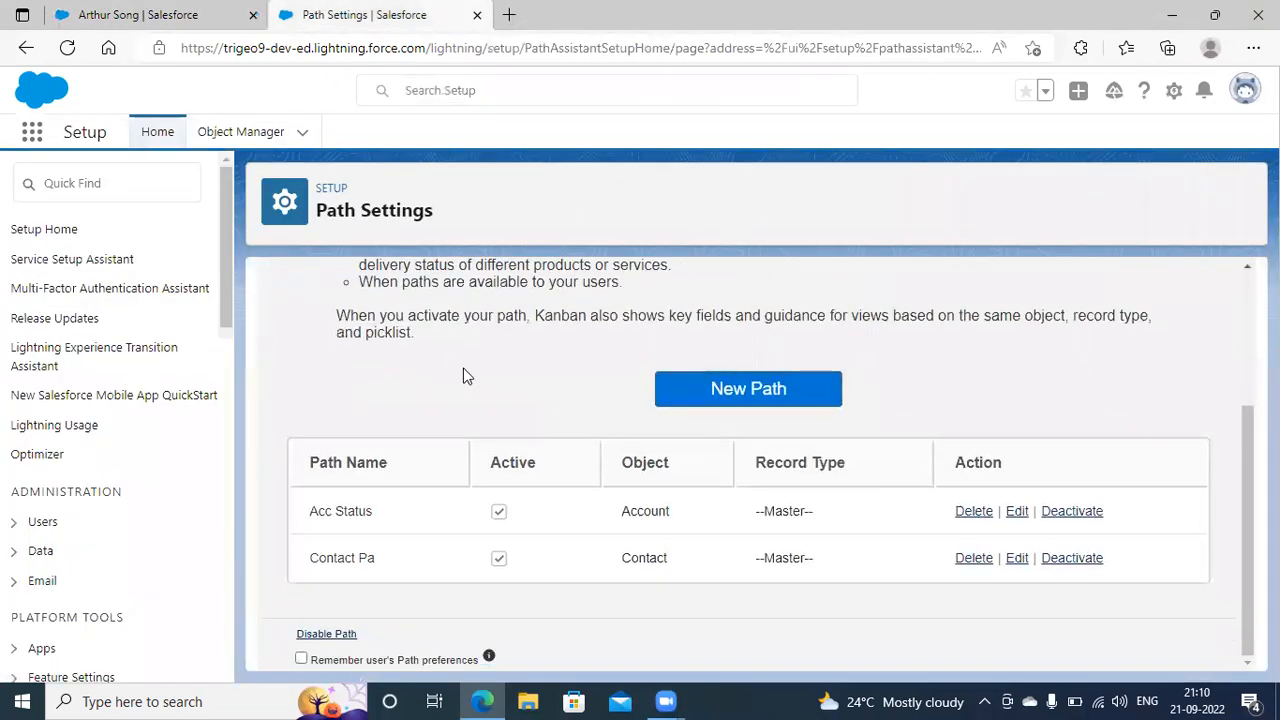
click(186, 12)
click(68, 50)
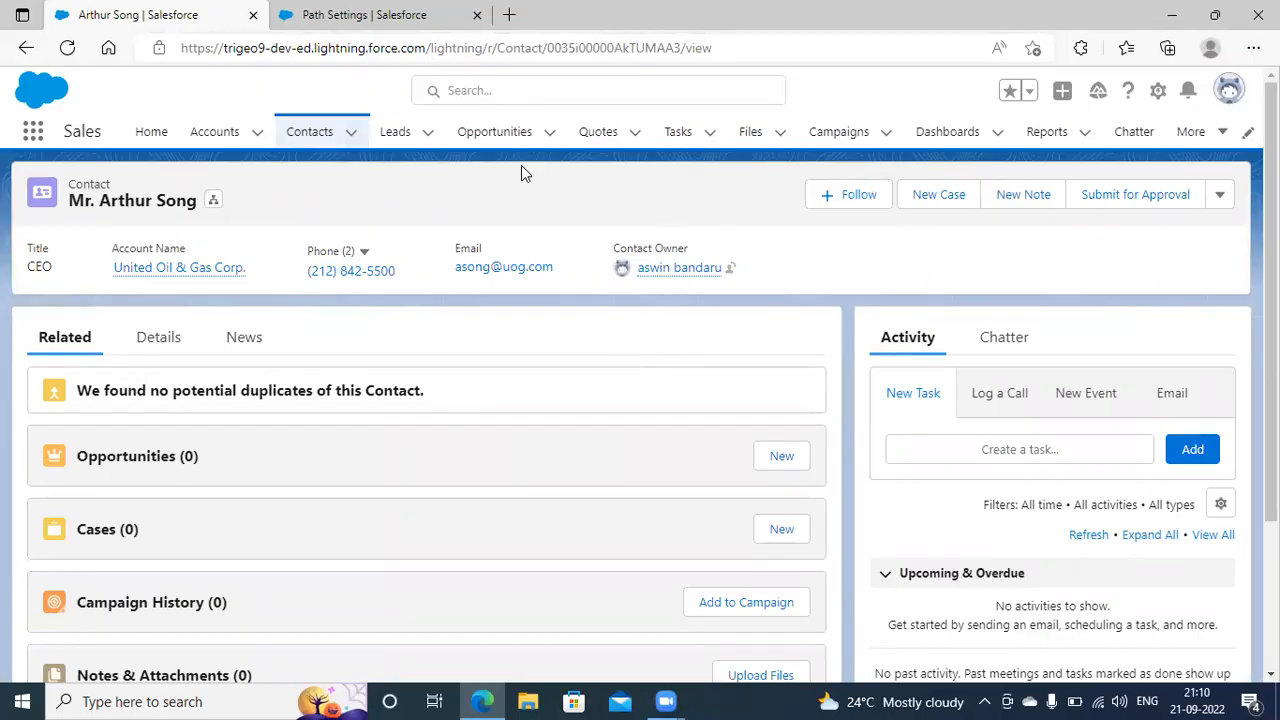
click(392, 32)
click(210, 14)
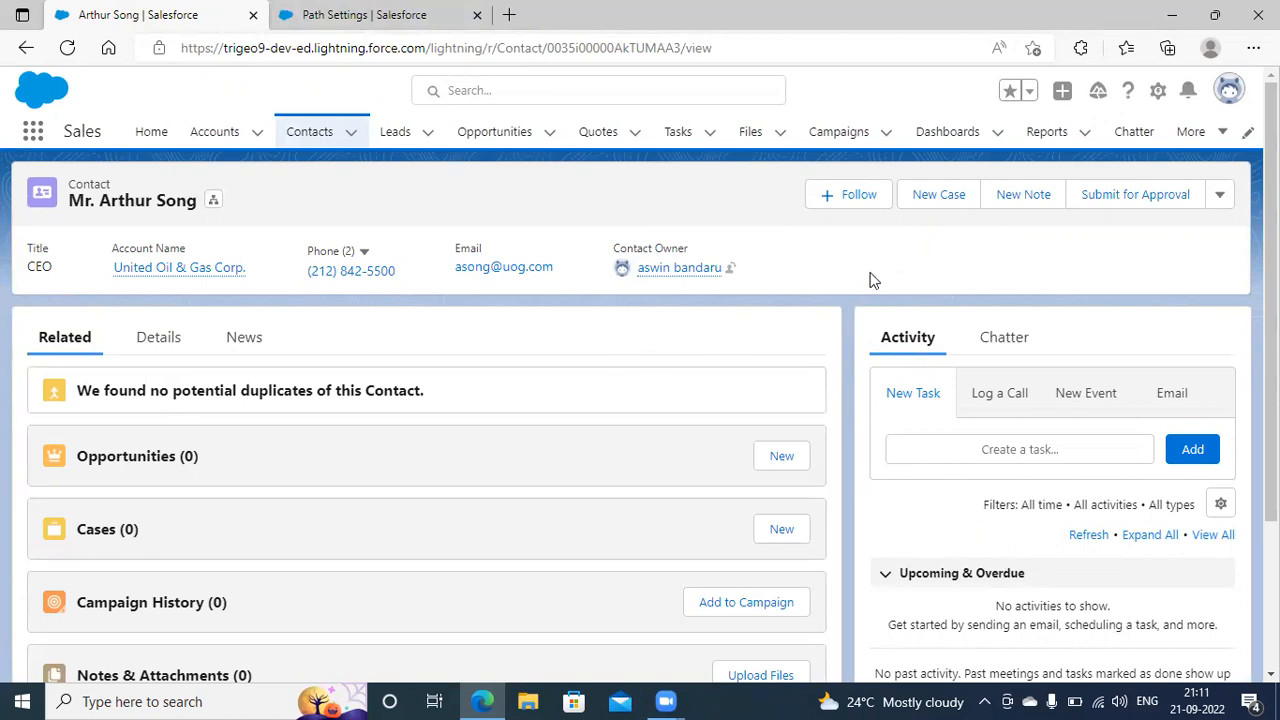
Step: Open the contact's record page for editing in Lightning App Builder and dismiss the introductory tip
click(1158, 91)
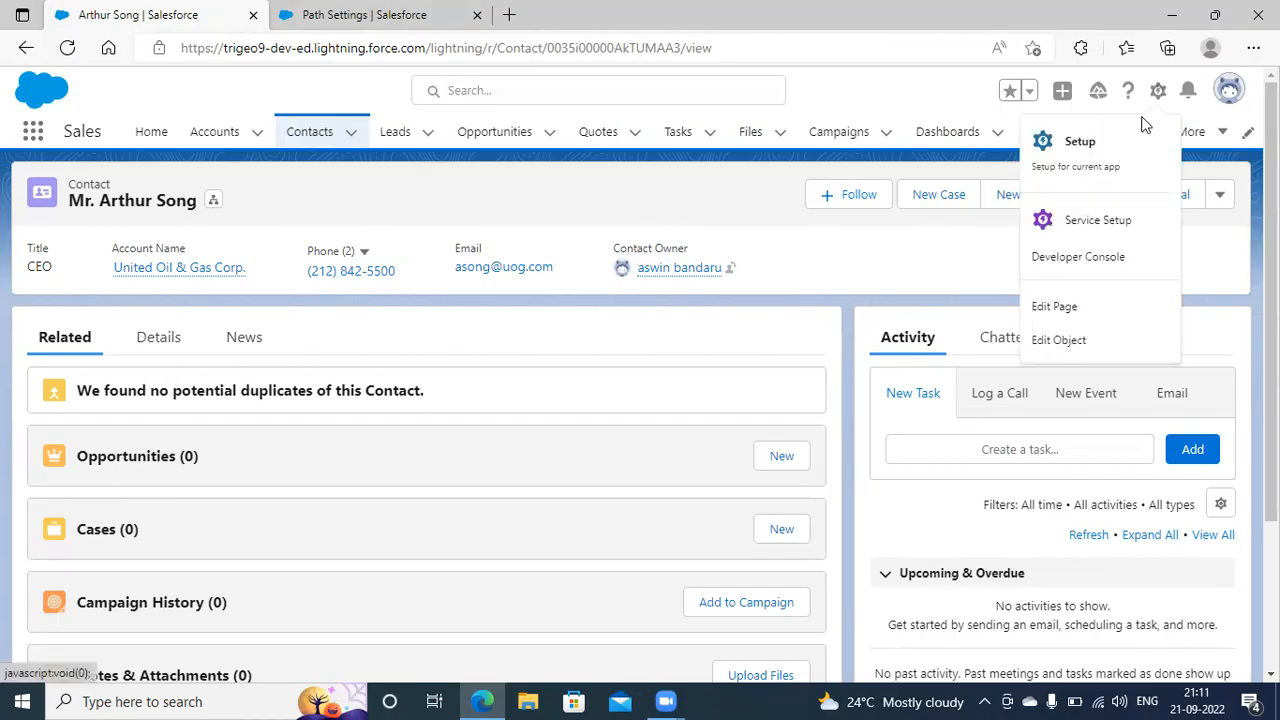
click(1067, 310)
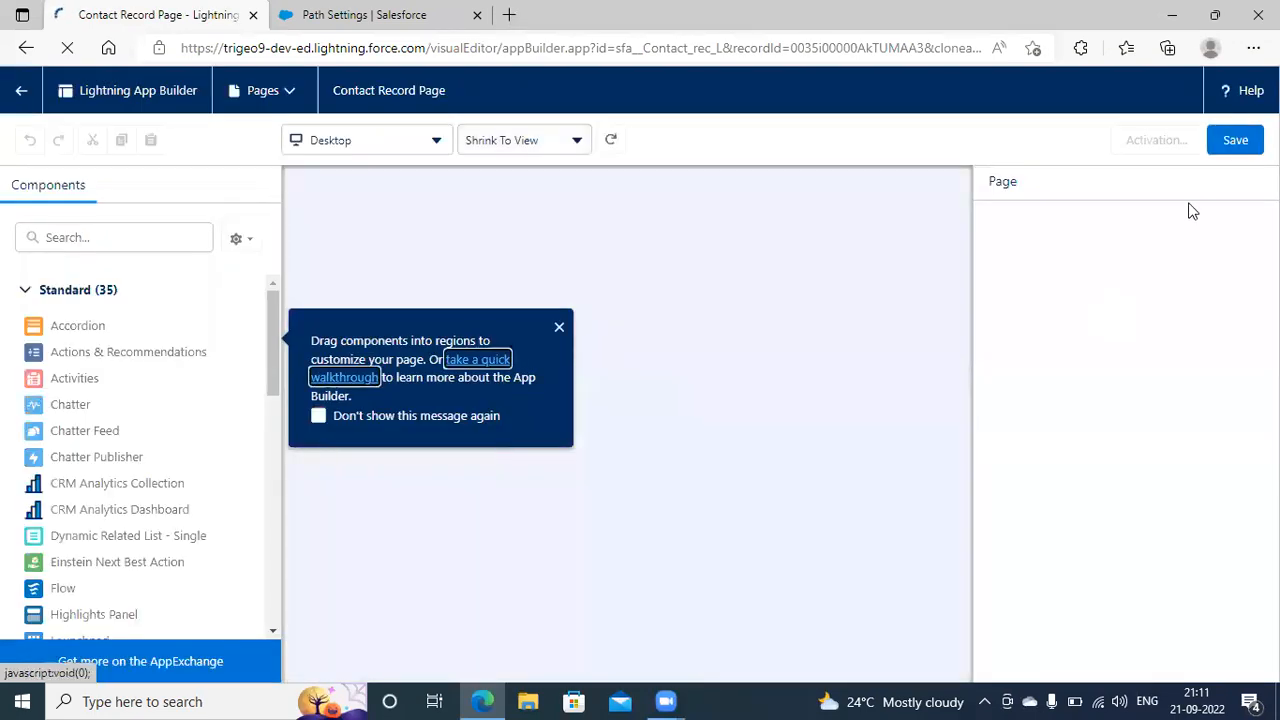
click(559, 330)
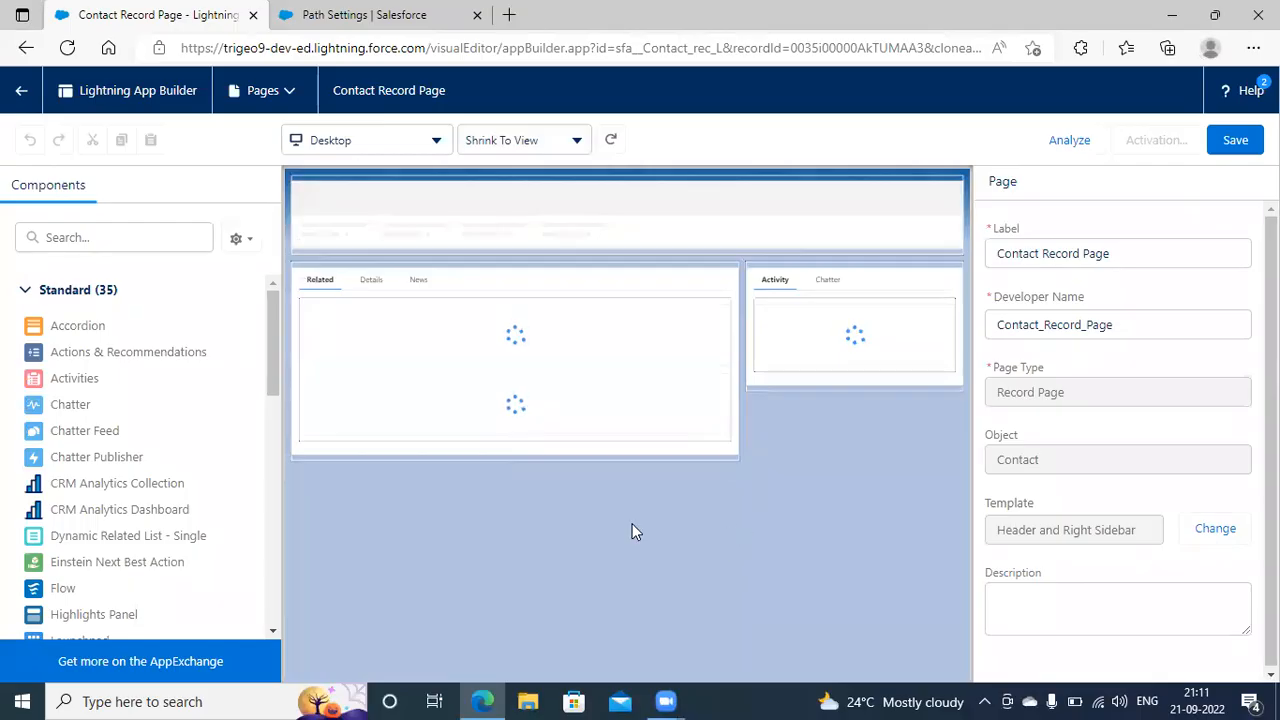
Step: Add the standard Path component to the Contact Record Page, directly below the highlights panel
scroll(171, 518, down, 4)
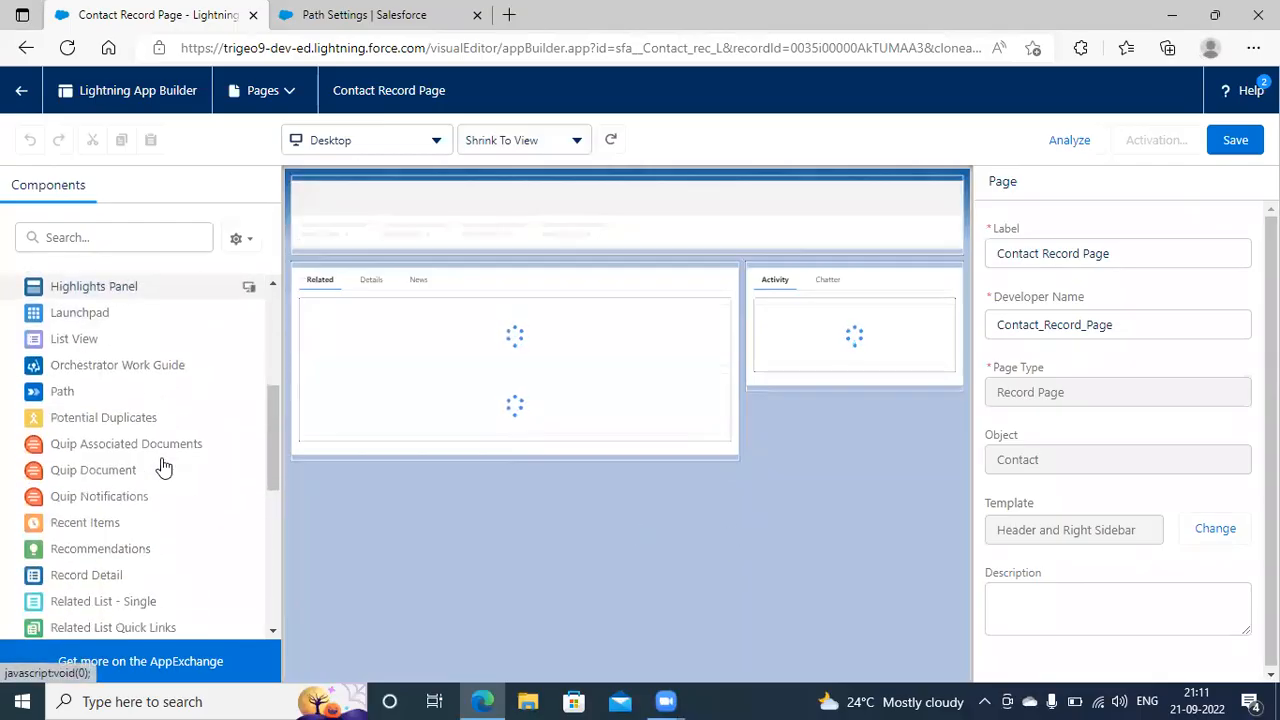
scroll(160, 460, up, 5)
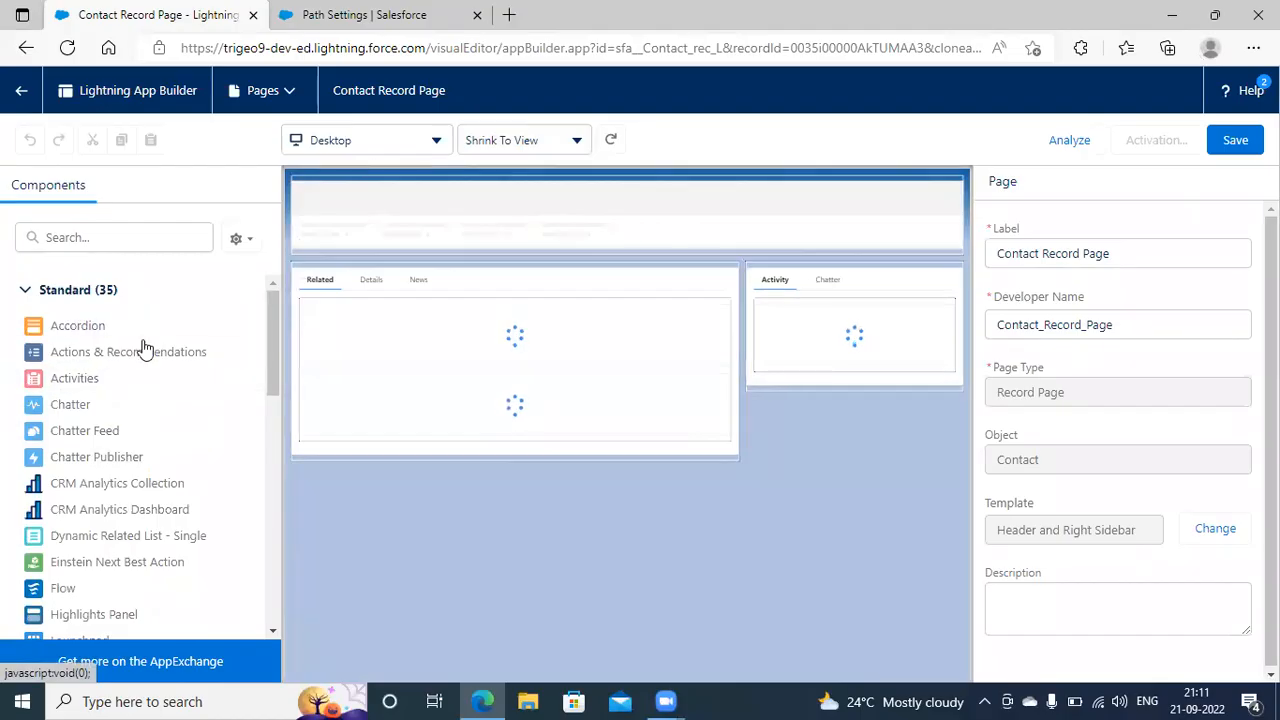
scroll(145, 400, down, 4)
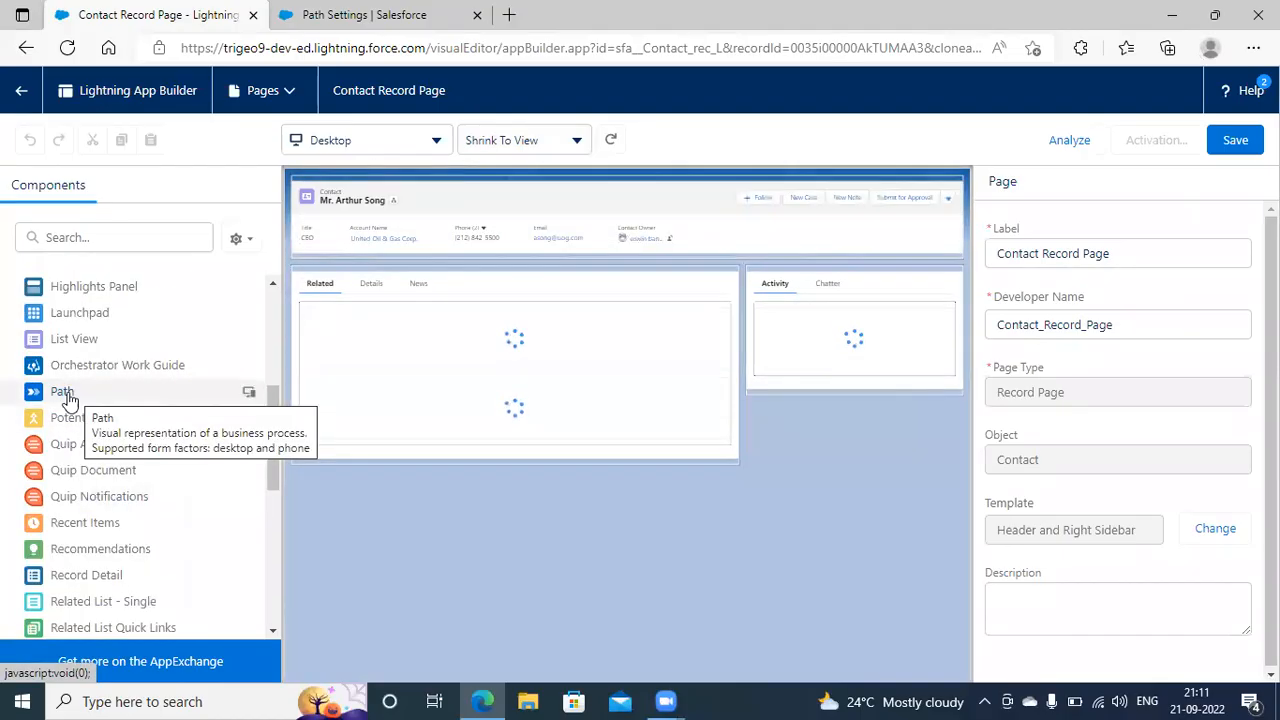
drag(66, 396, 392, 259)
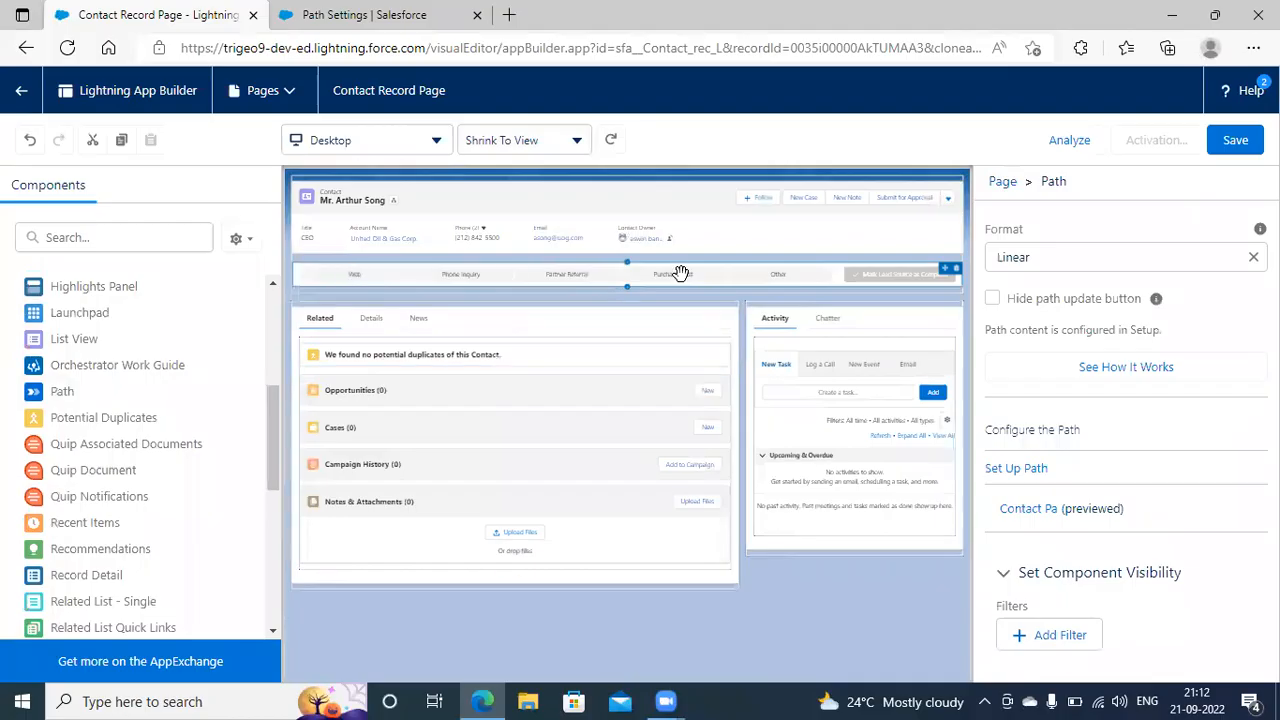
Step: Save the Contact Record Page and activate it as the org default for the Desktop form factor
click(1236, 141)
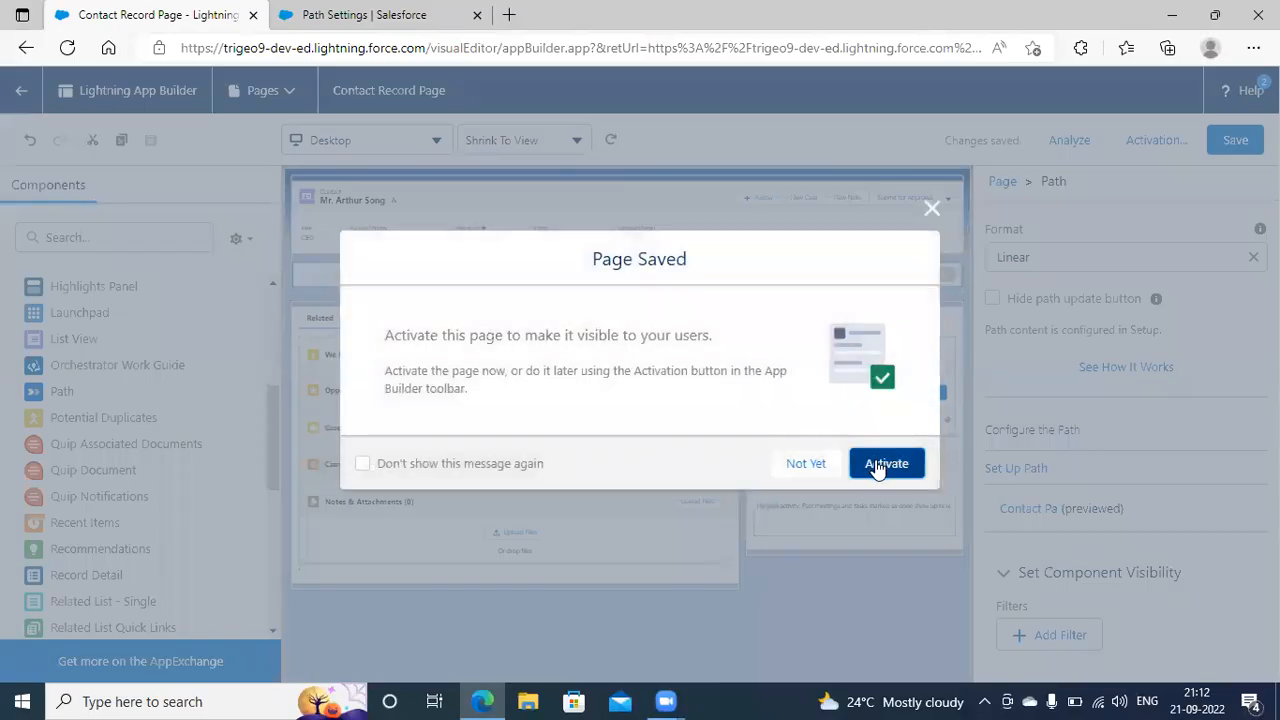
click(877, 464)
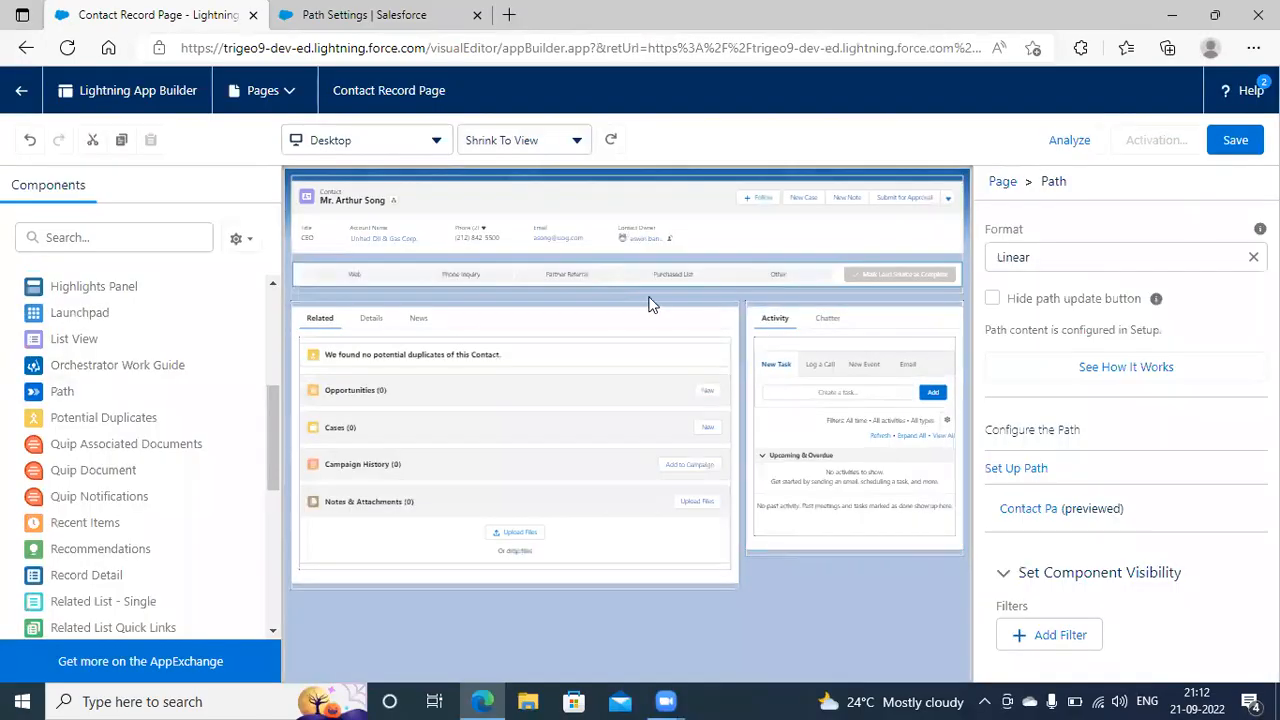
scroll(295, 510, down, 2)
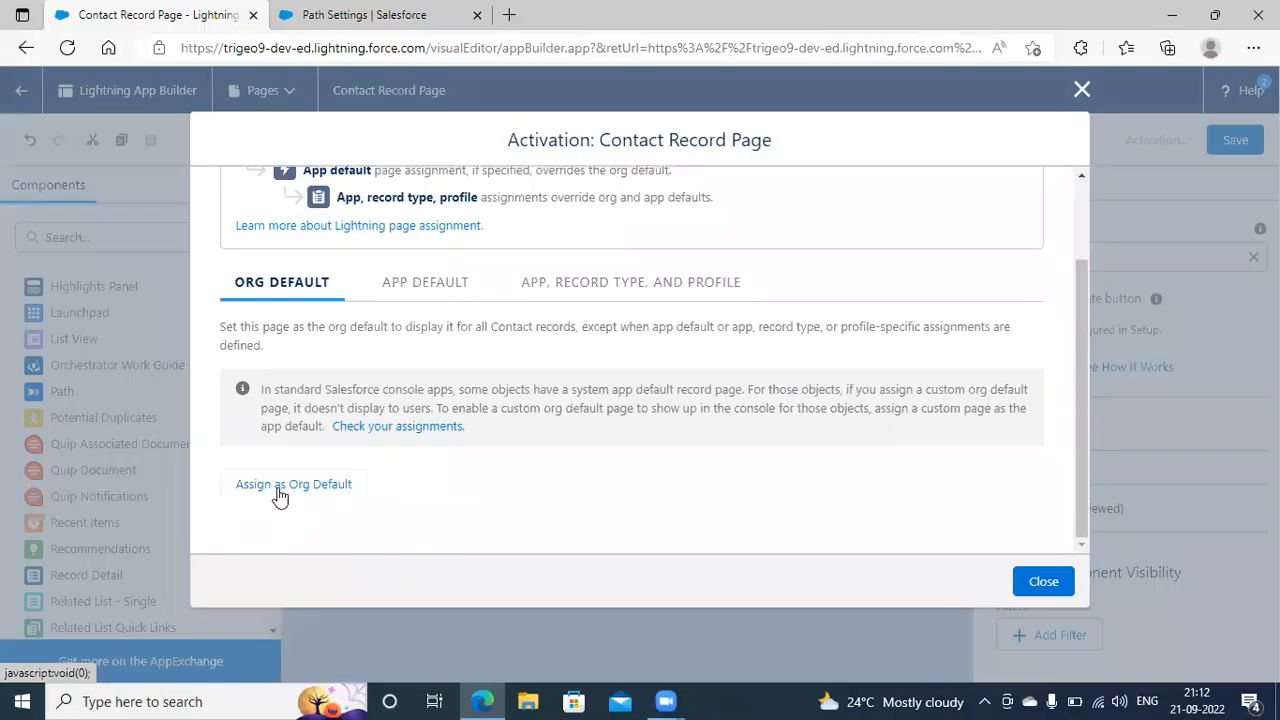
click(308, 488)
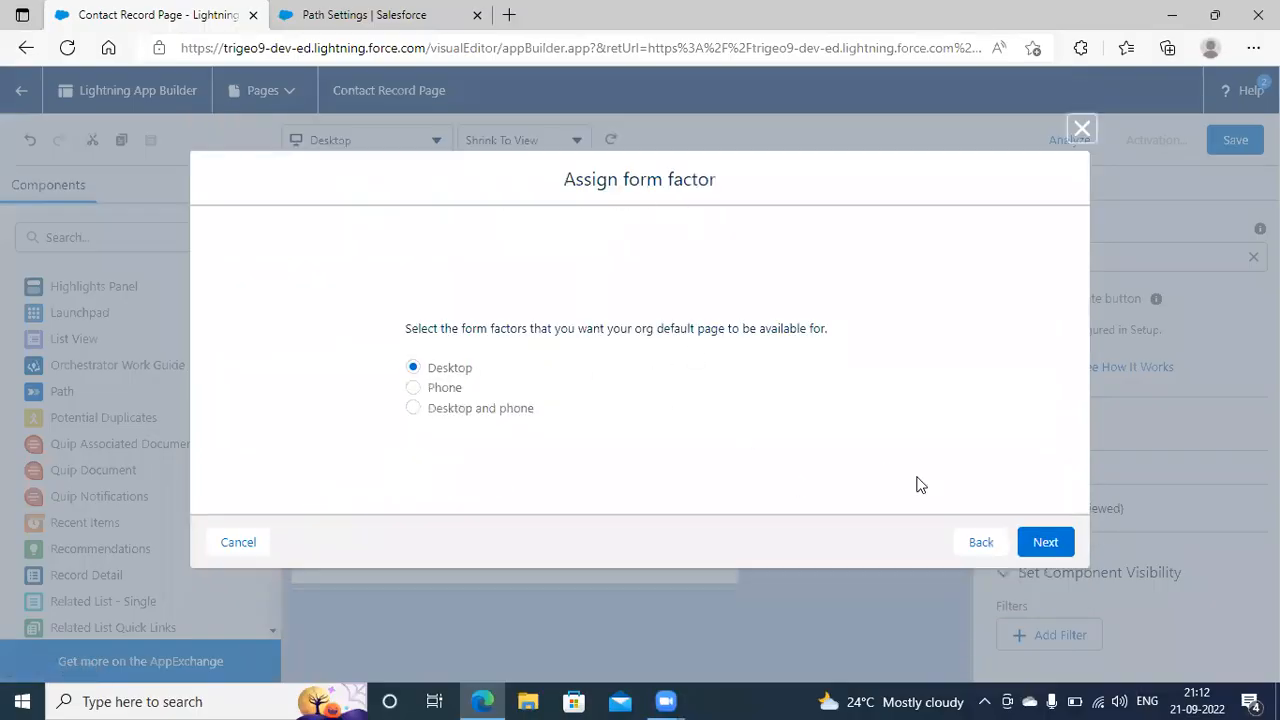
click(1047, 542)
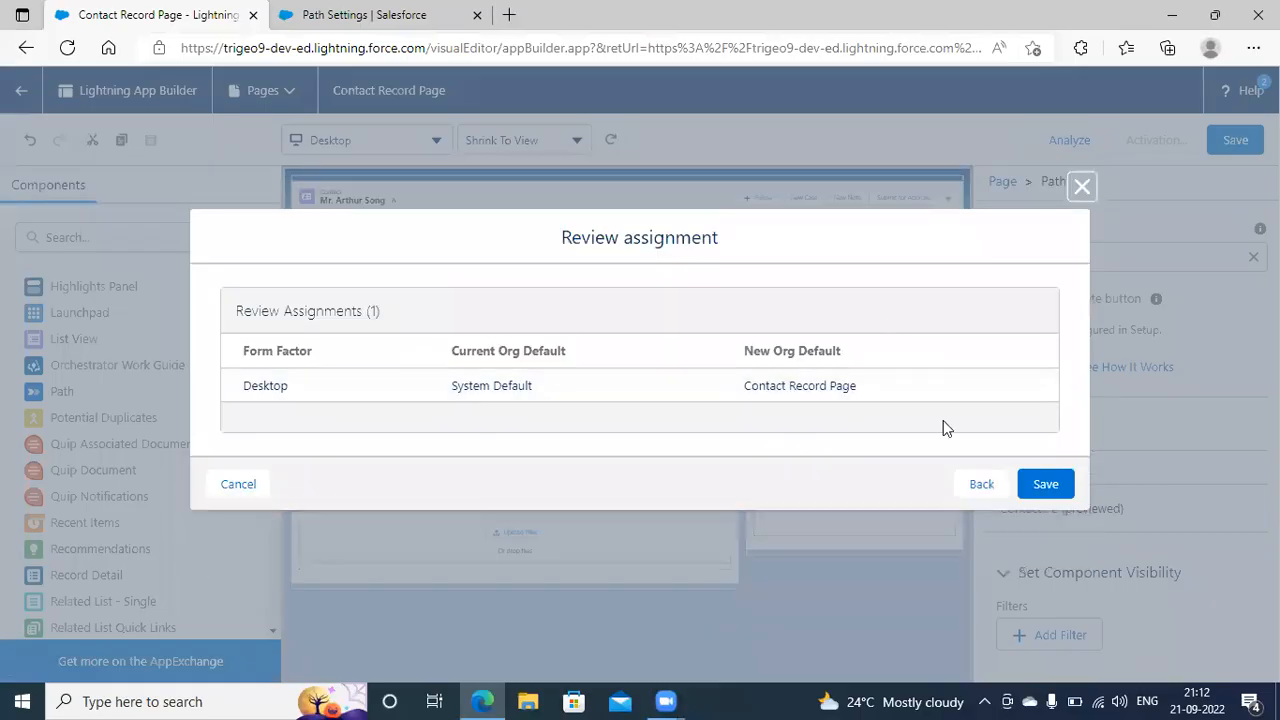
click(1045, 485)
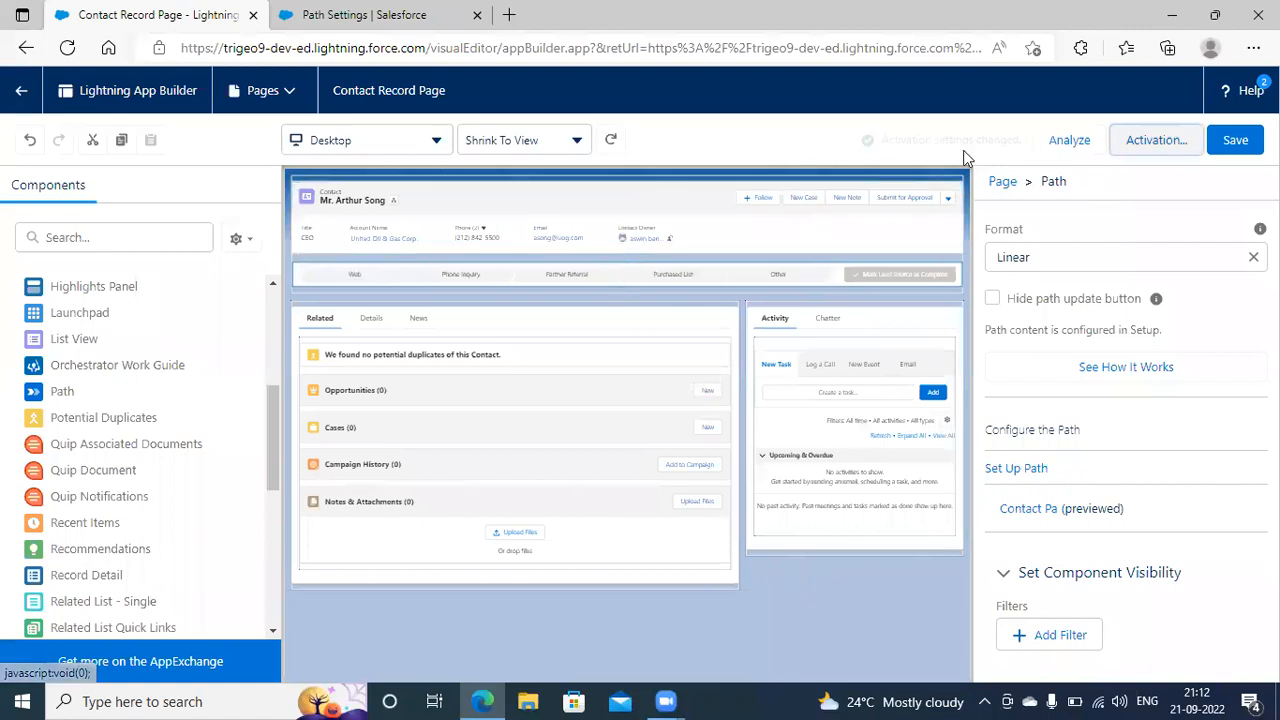
Step: Return to the contact record and preview its path stages Web, Phone Inquiry, Partner Referral and Other, ending on Web
click(22, 93)
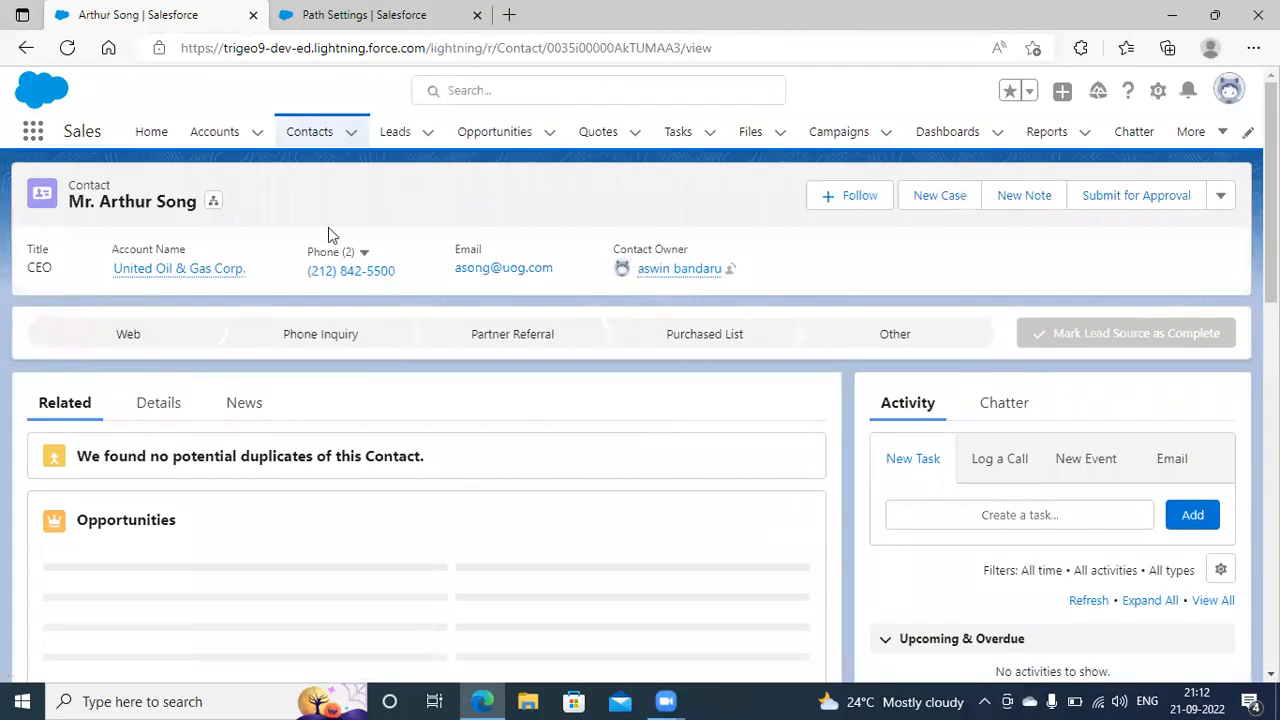
click(137, 338)
click(337, 333)
click(557, 330)
click(916, 334)
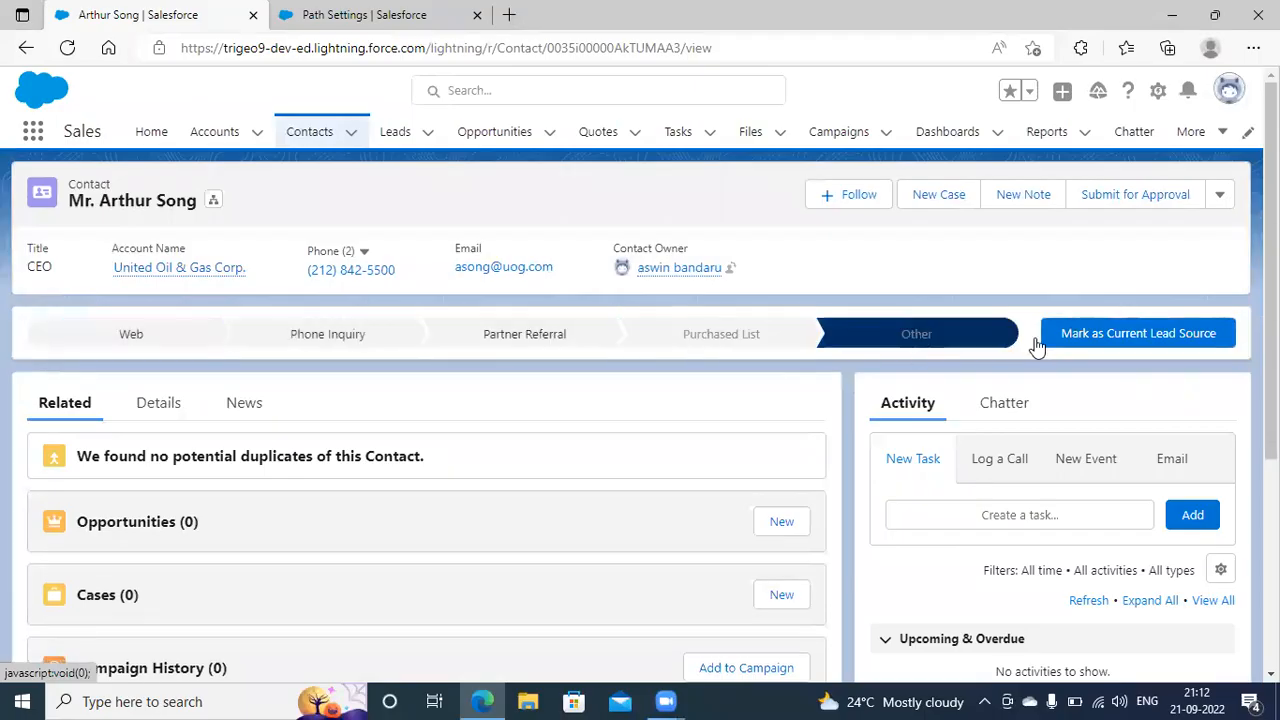
click(180, 340)
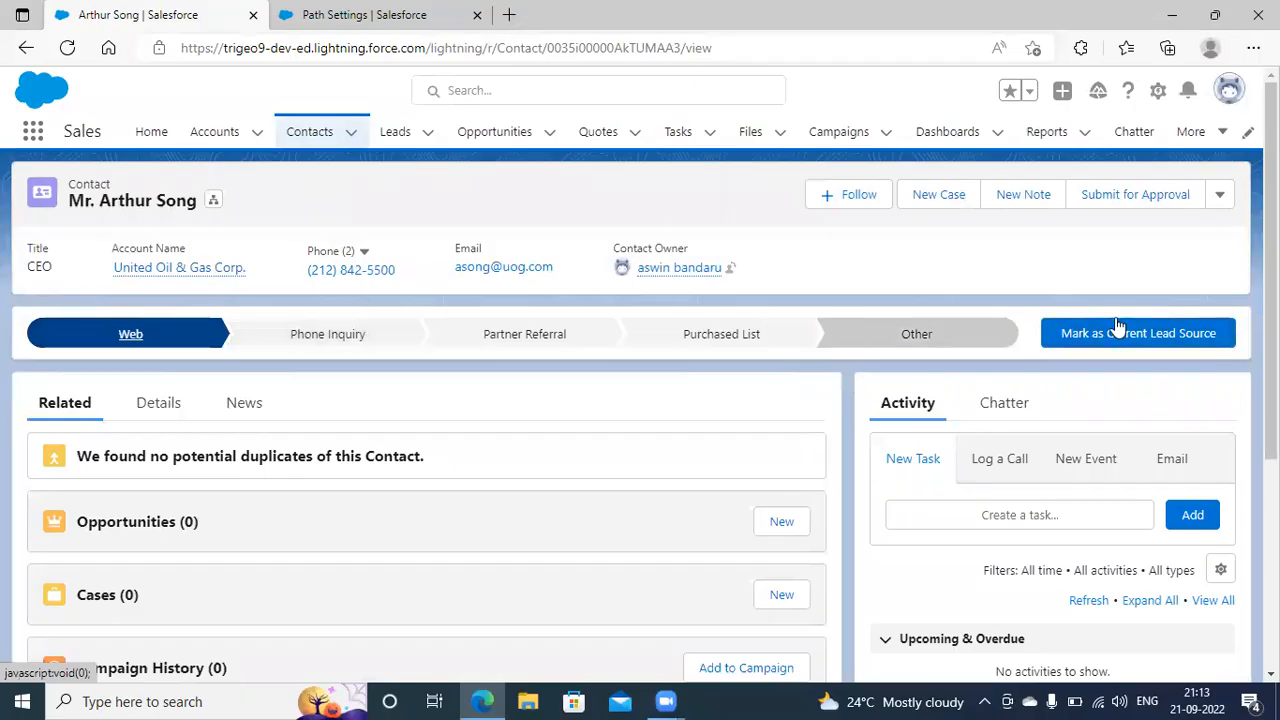
Step: Switch the contacts list to the All Contacts view and open the University of Arizona contact to check its path
click(310, 132)
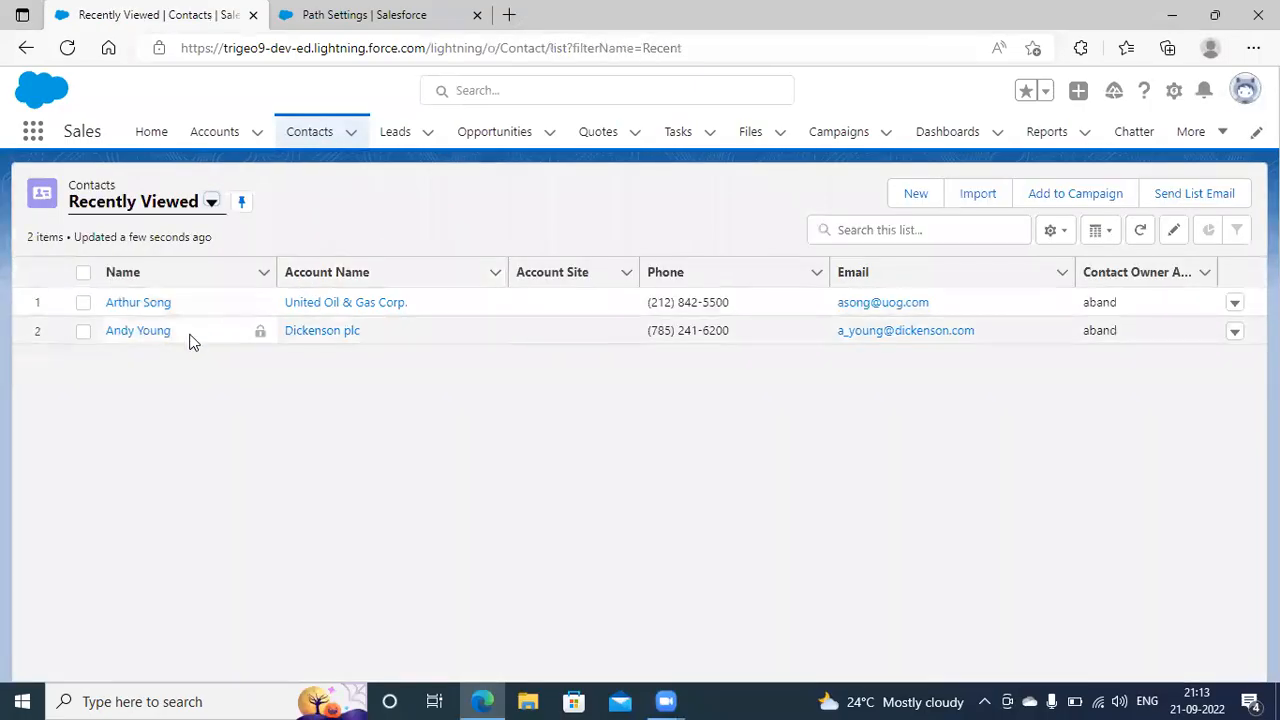
click(211, 202)
click(163, 272)
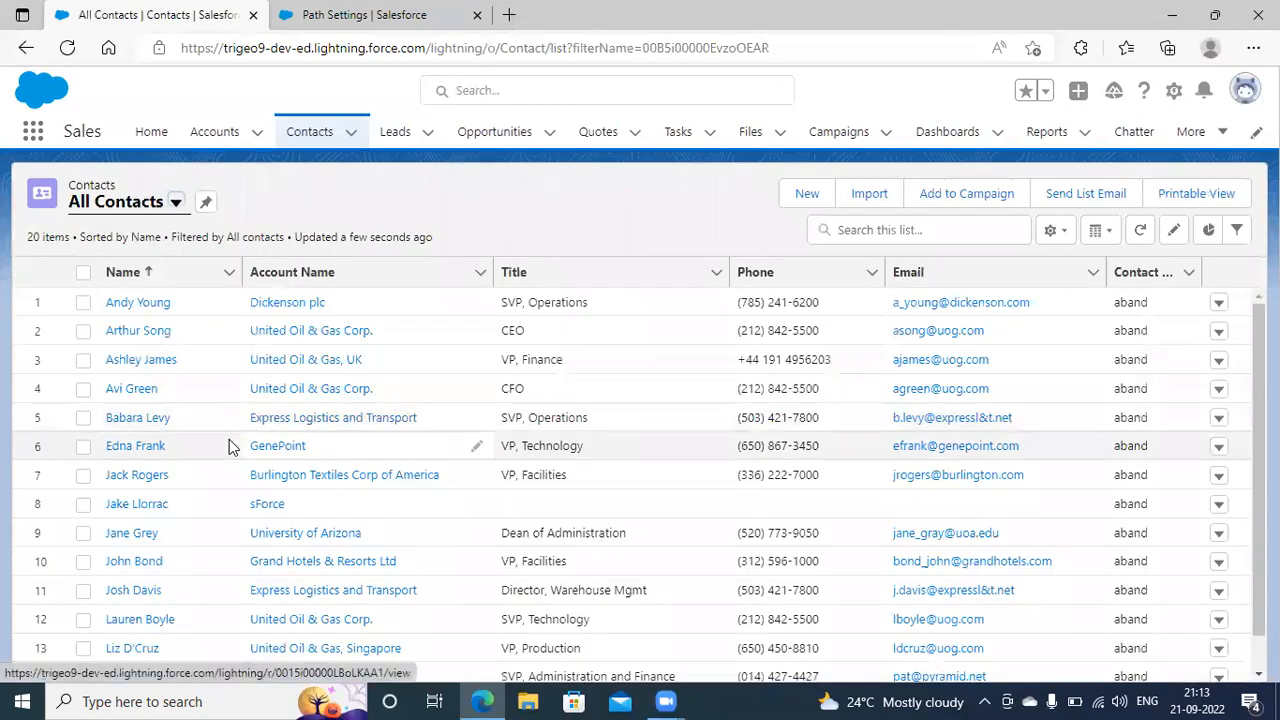
click(131, 535)
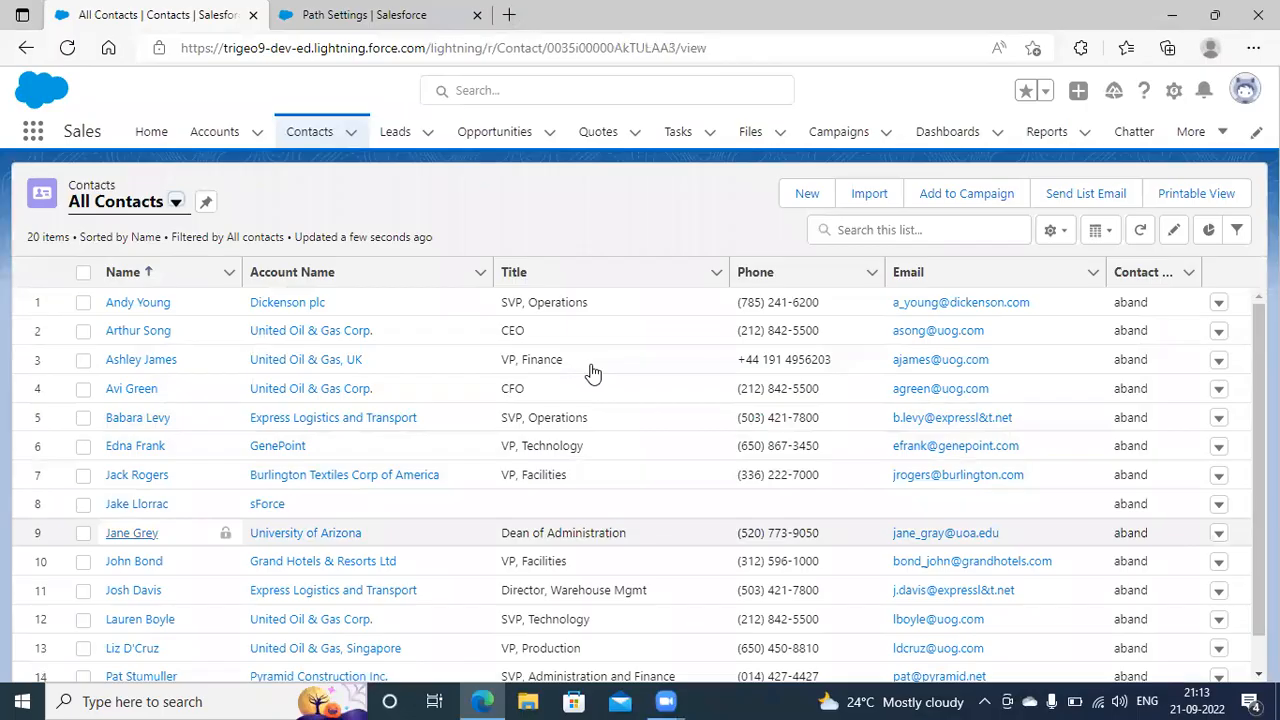